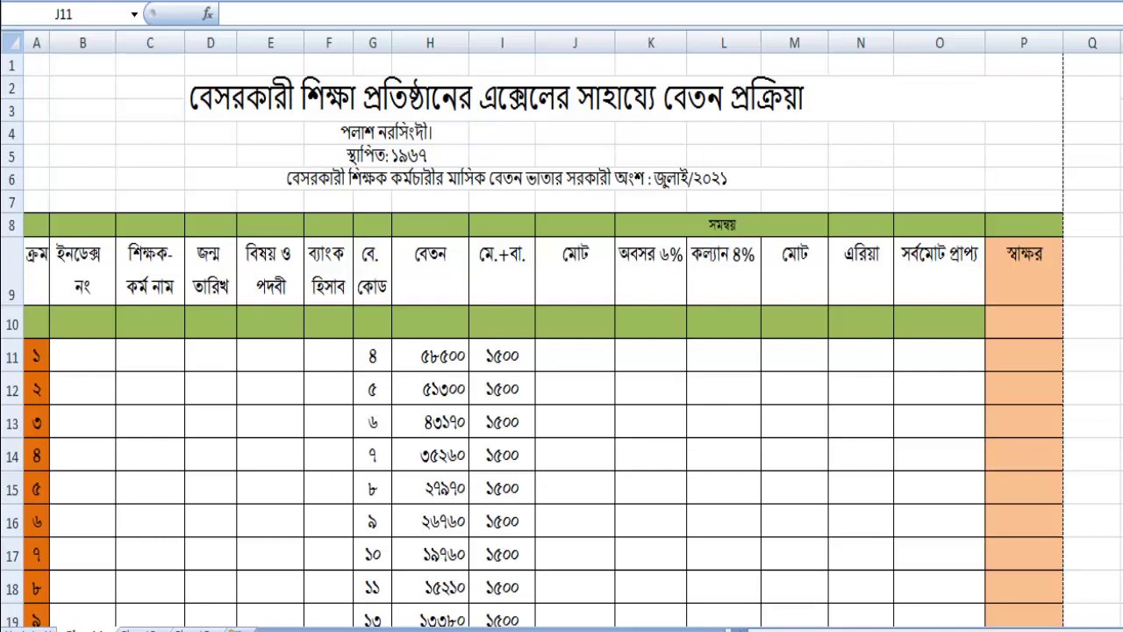
# Preview how the whole salary sheet will print, then return to the sheet
pyautogui.click(574, 354)
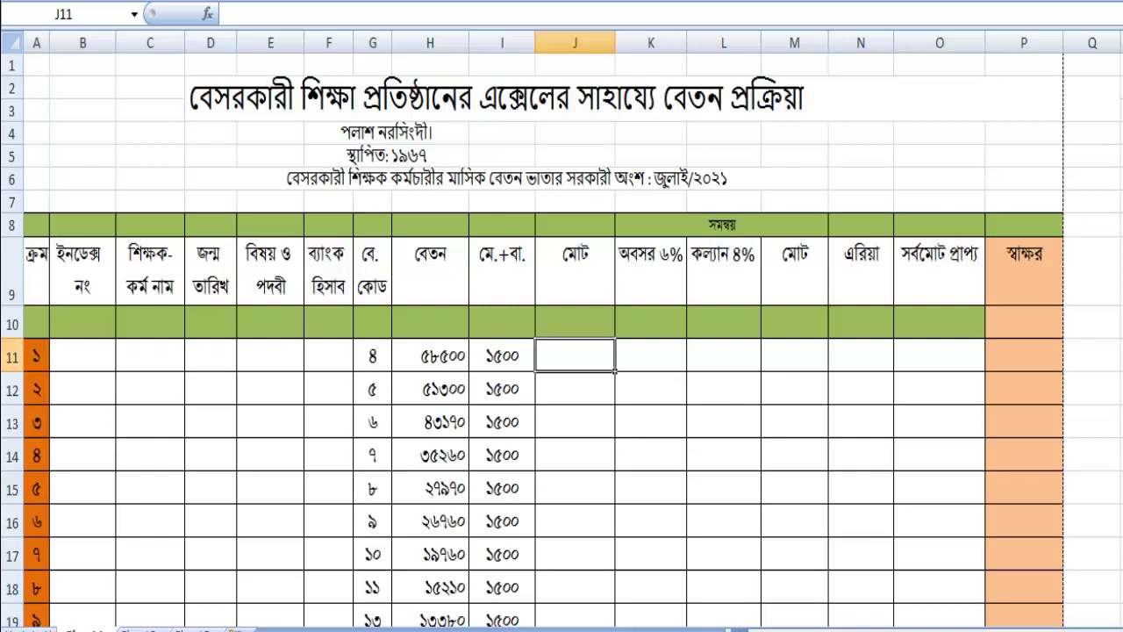
pyautogui.scroll(-4, 562, 339)
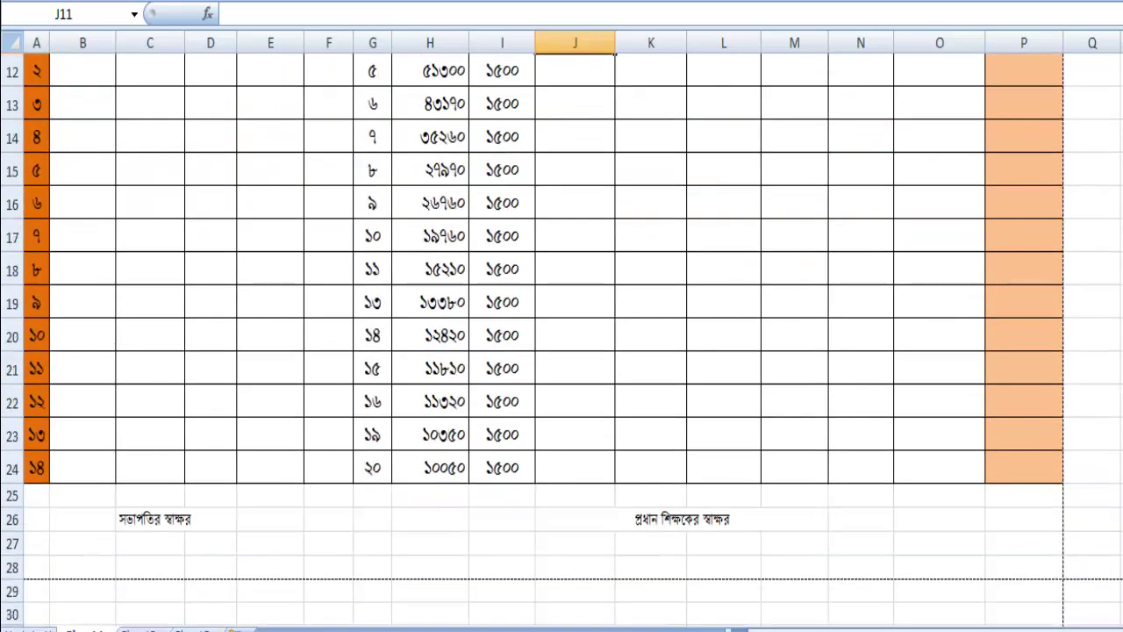
pyautogui.scroll(4, 561, 340)
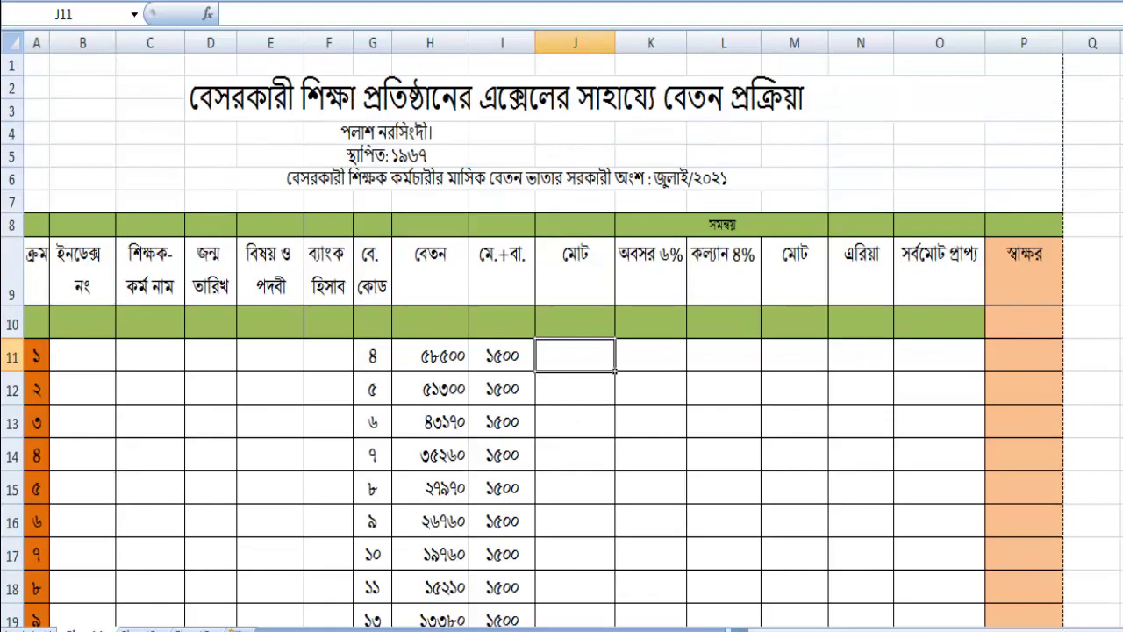
pyautogui.hotkey('ctrl', 'F2')
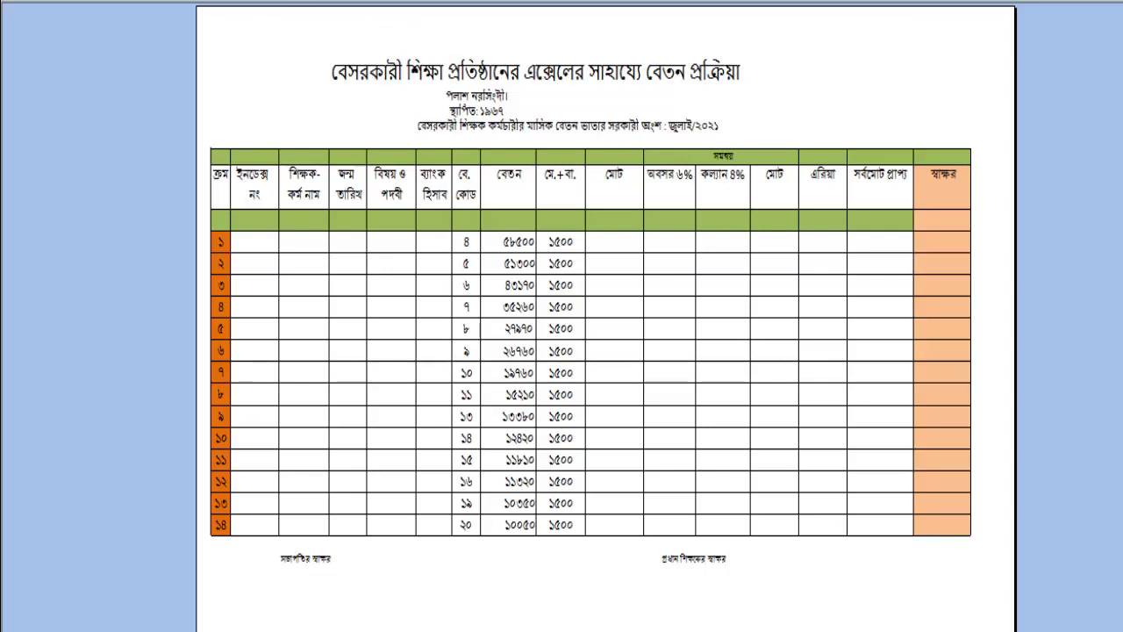
pyautogui.press('Escape')
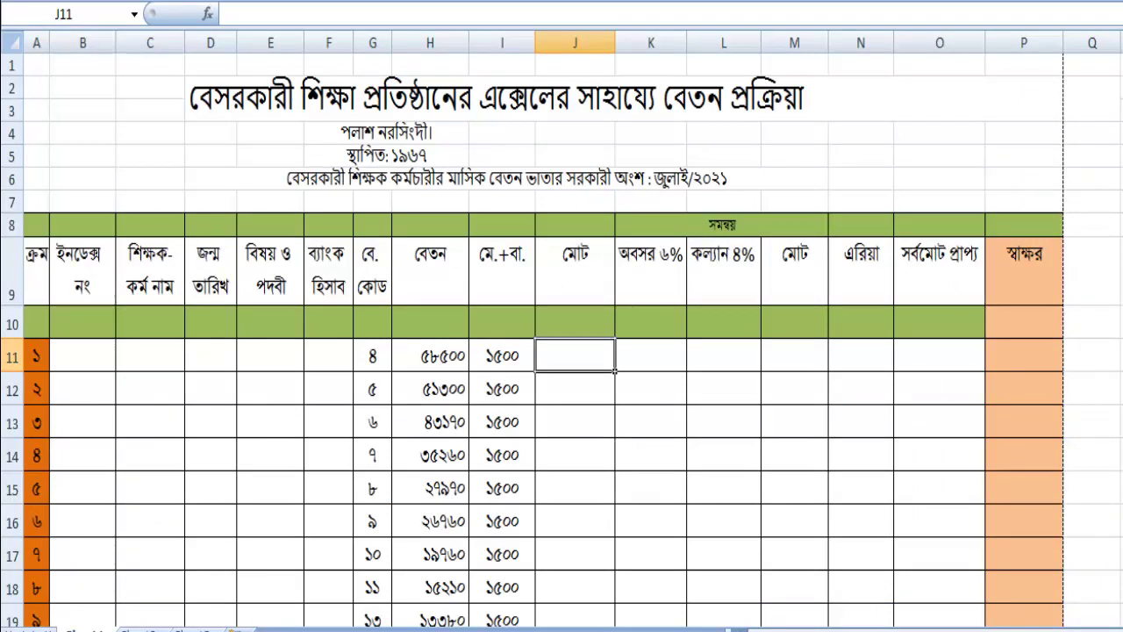
# Review the salary values in H11 (58500) and H12 and the net payable column
pyautogui.scroll(-2, 562, 340)
pyautogui.scroll(-1, 562, 340)
pyautogui.scroll(2, 562, 340)
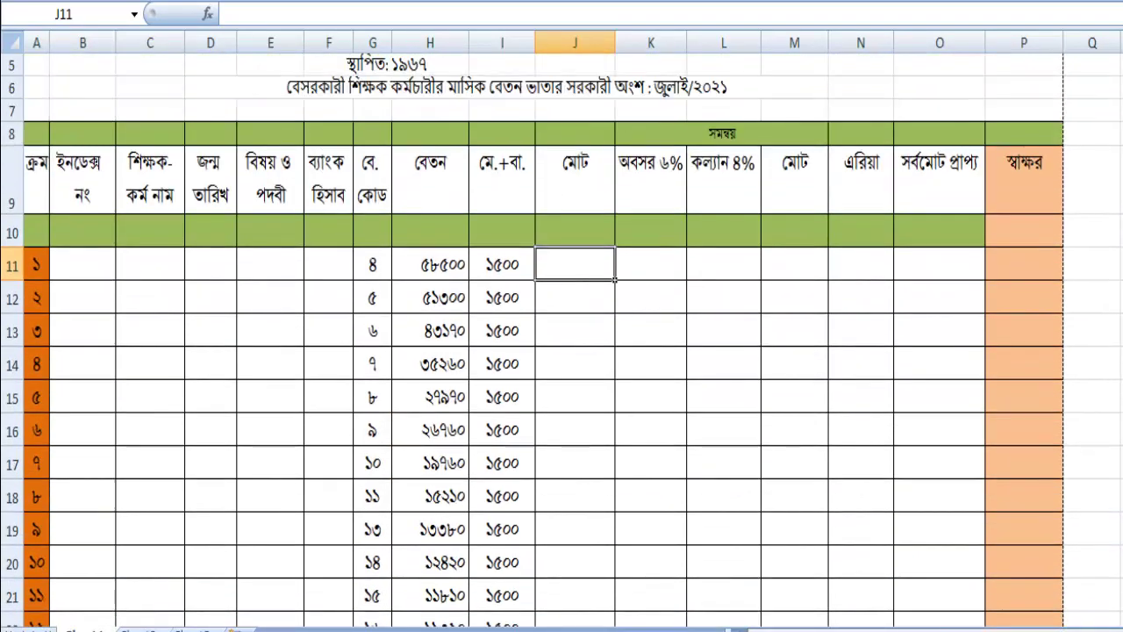
pyautogui.scroll(1, 562, 340)
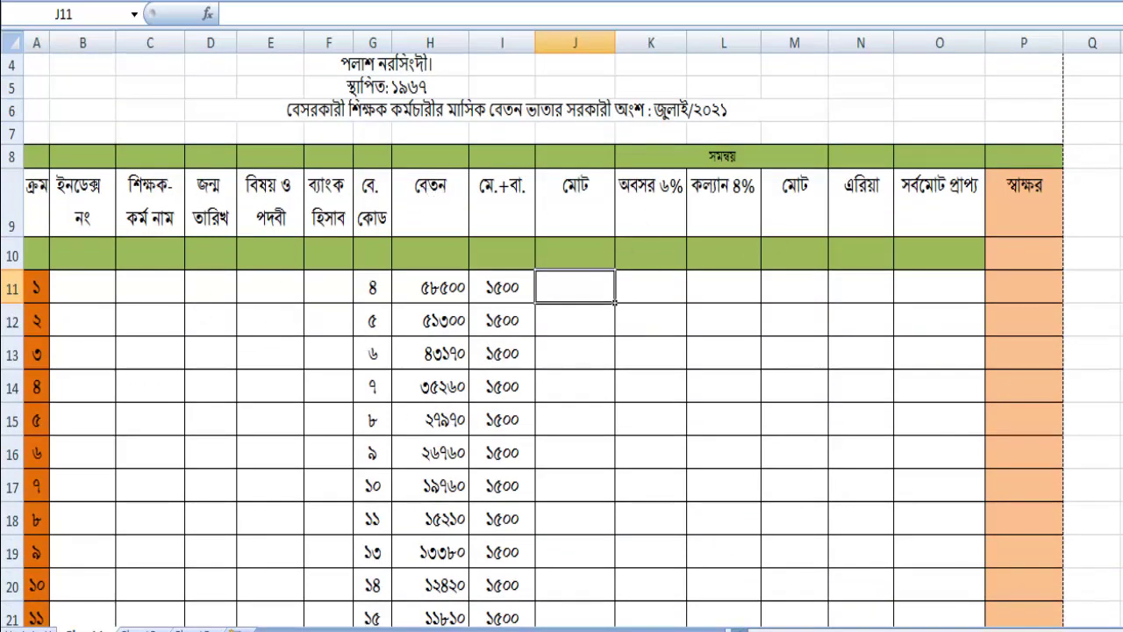
pyautogui.scroll(1, 1026, 176)
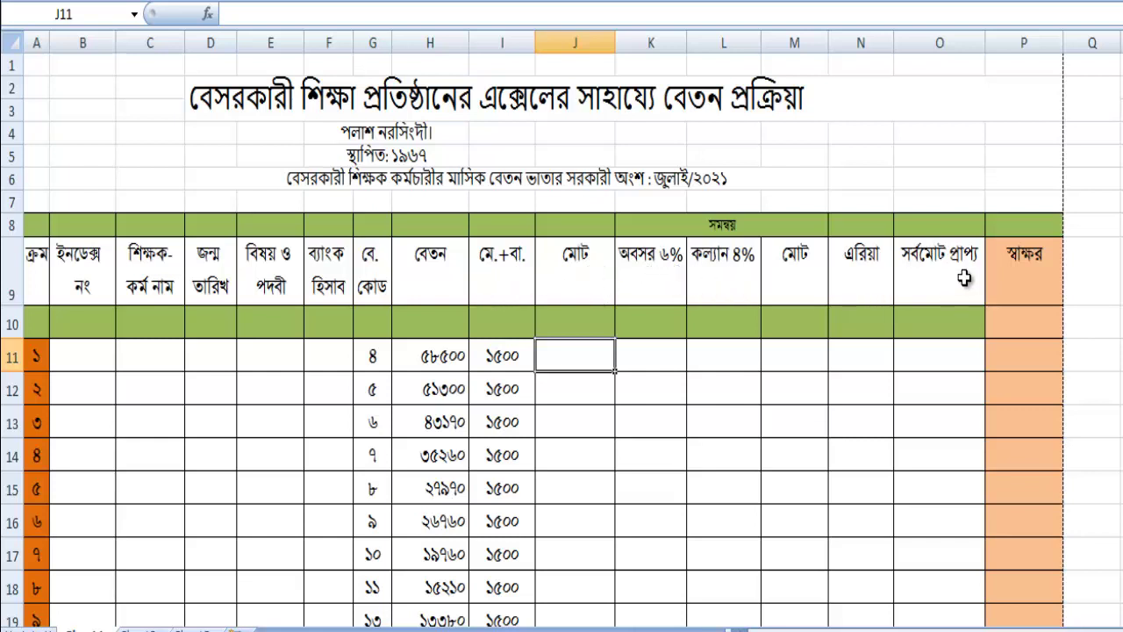
pyautogui.scroll(-2, 561, 340)
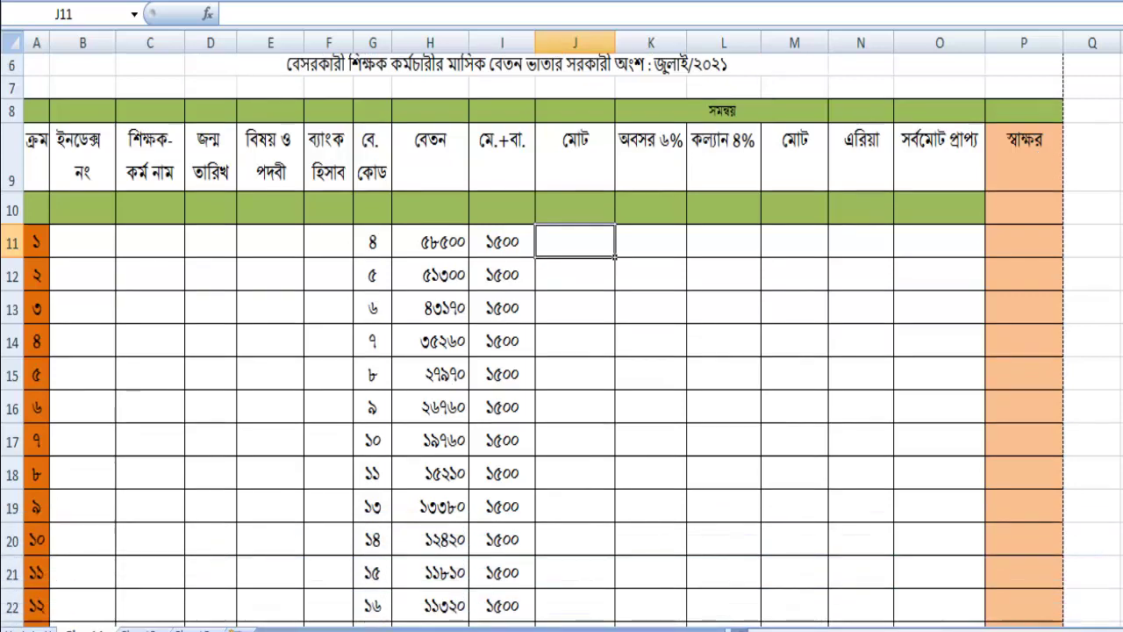
pyautogui.scroll(-2, 562, 340)
pyautogui.scroll(1, 562, 340)
pyautogui.scroll(1, 562, 340)
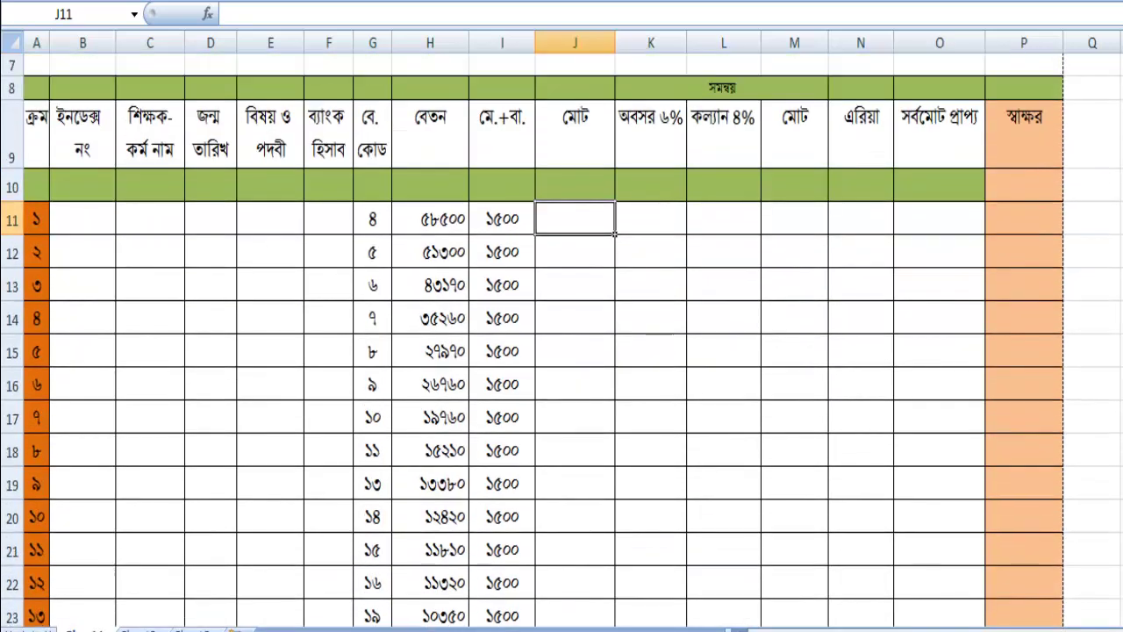
pyautogui.scroll(1, 561, 339)
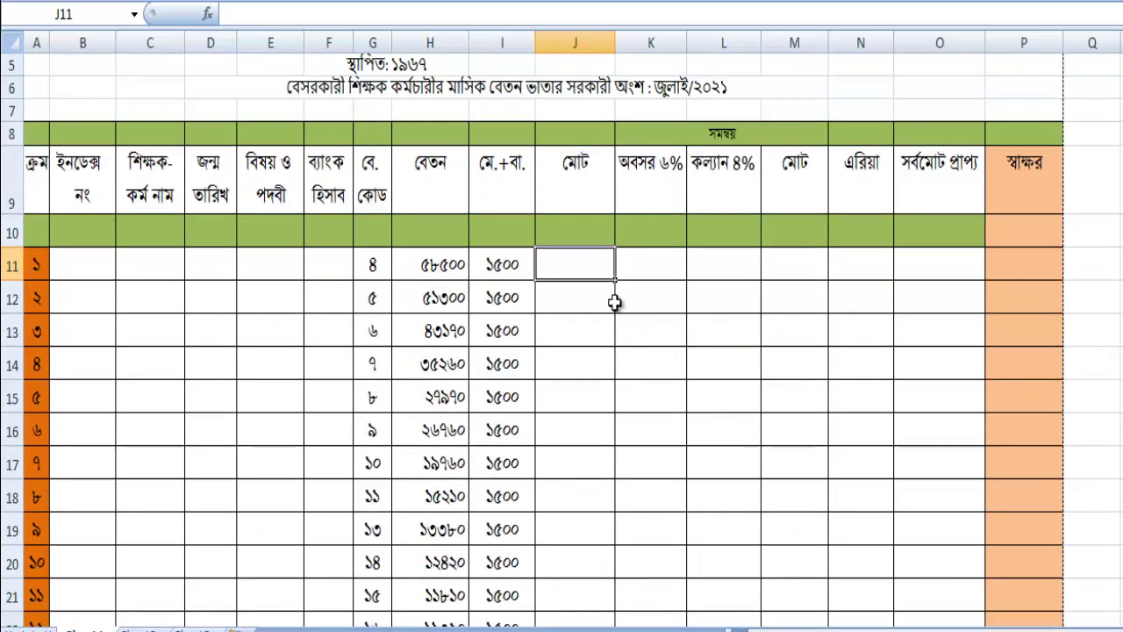
pyautogui.click(446, 263)
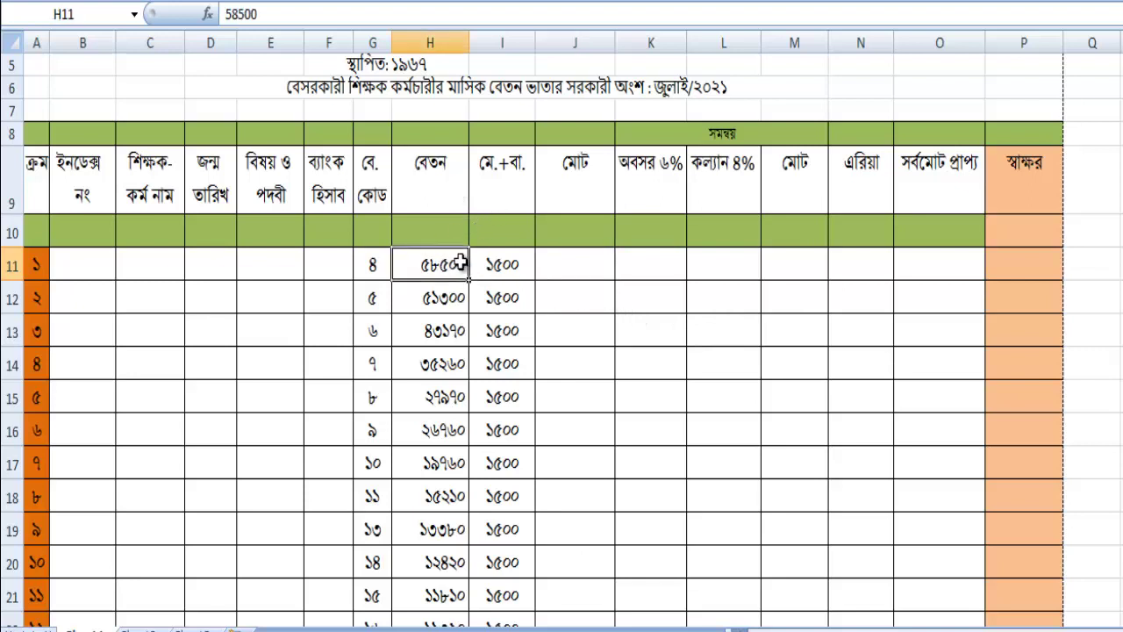
pyautogui.click(458, 294)
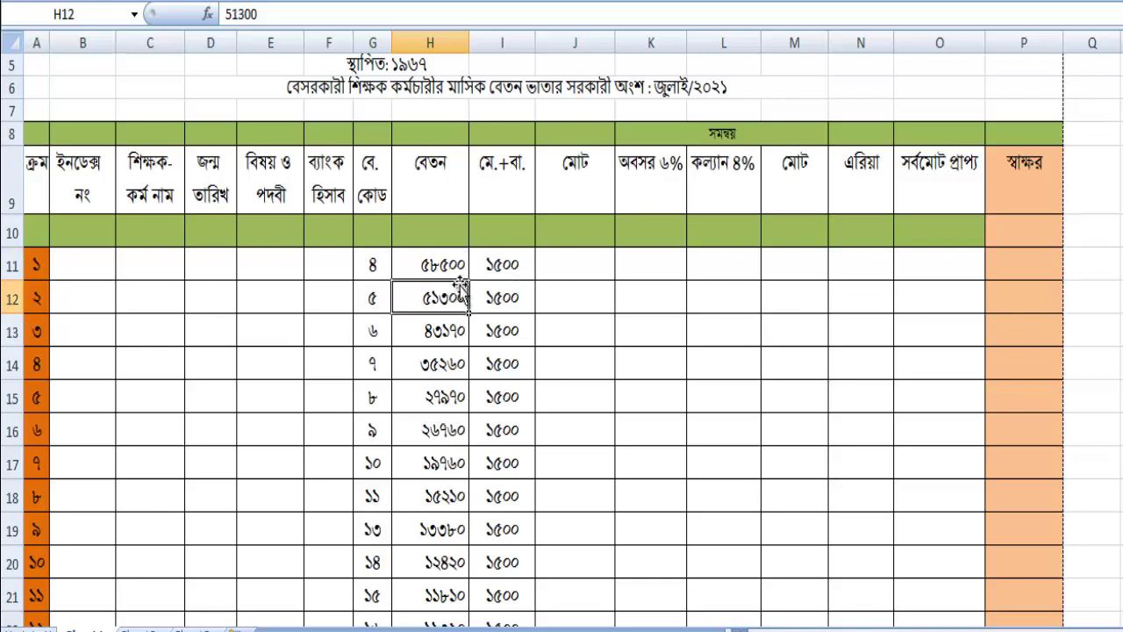
pyautogui.click(443, 265)
pyautogui.click(550, 266)
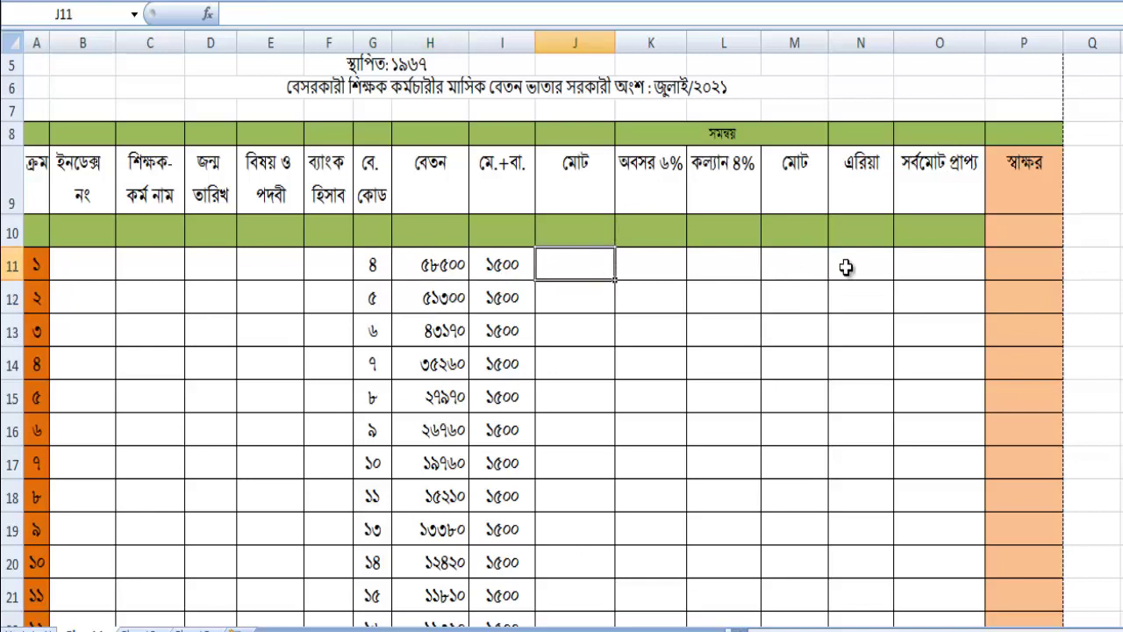
pyautogui.click(923, 293)
pyautogui.click(584, 268)
# Apply a font from near the bottom of the Font list to the calculation block J11:O24
pyautogui.moveTo(585, 267)
pyautogui.mouseDown()
pyautogui.moveTo(586, 625)
pyautogui.moveTo(574, 529)
pyautogui.moveTo(582, 55)
pyautogui.moveTo(889, 265)
pyautogui.mouseUp()
pyautogui.click(597, 590)
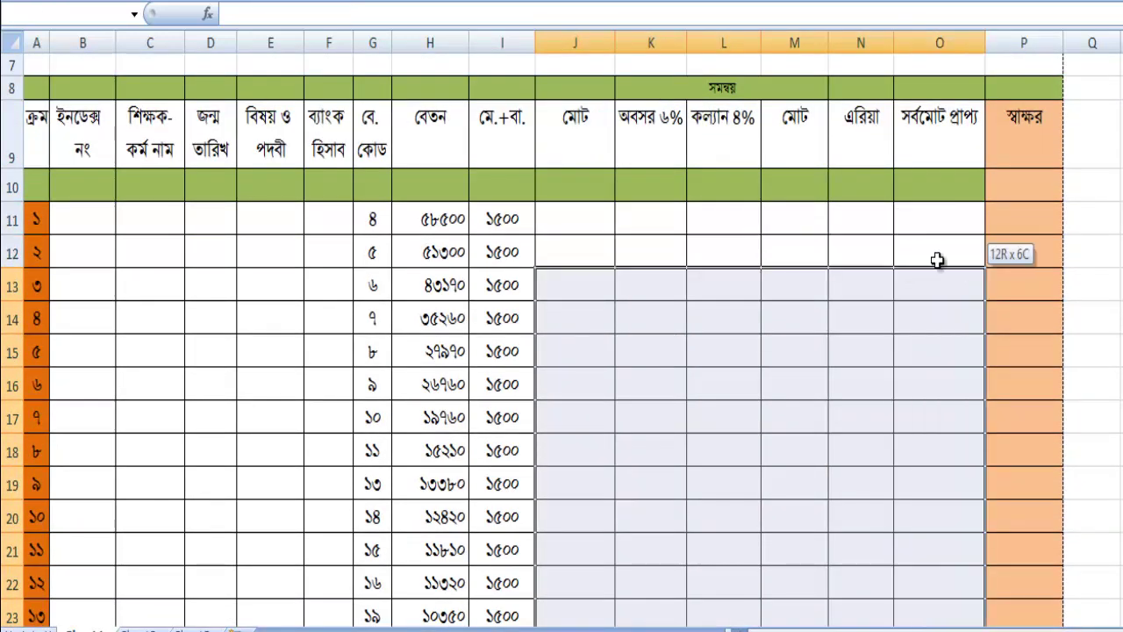
pyautogui.moveTo(889, 265); pyautogui.dragTo(933, 232)
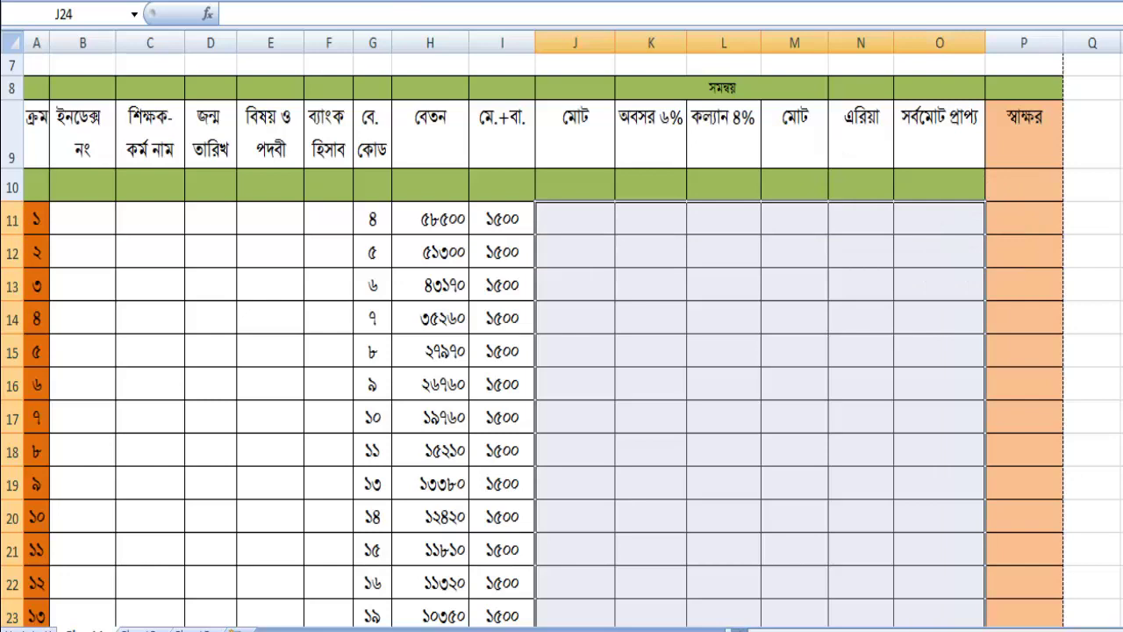
pyautogui.scroll(-3, 389, 326)
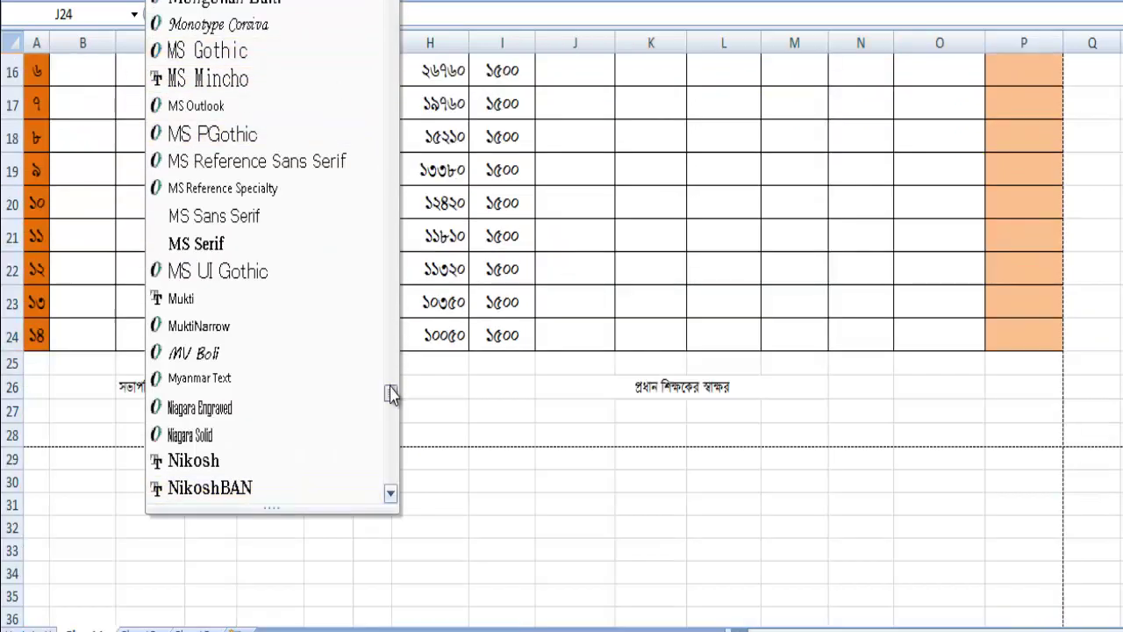
pyautogui.moveTo(388, 326); pyautogui.dragTo(380, 401)
pyautogui.click(235, 485)
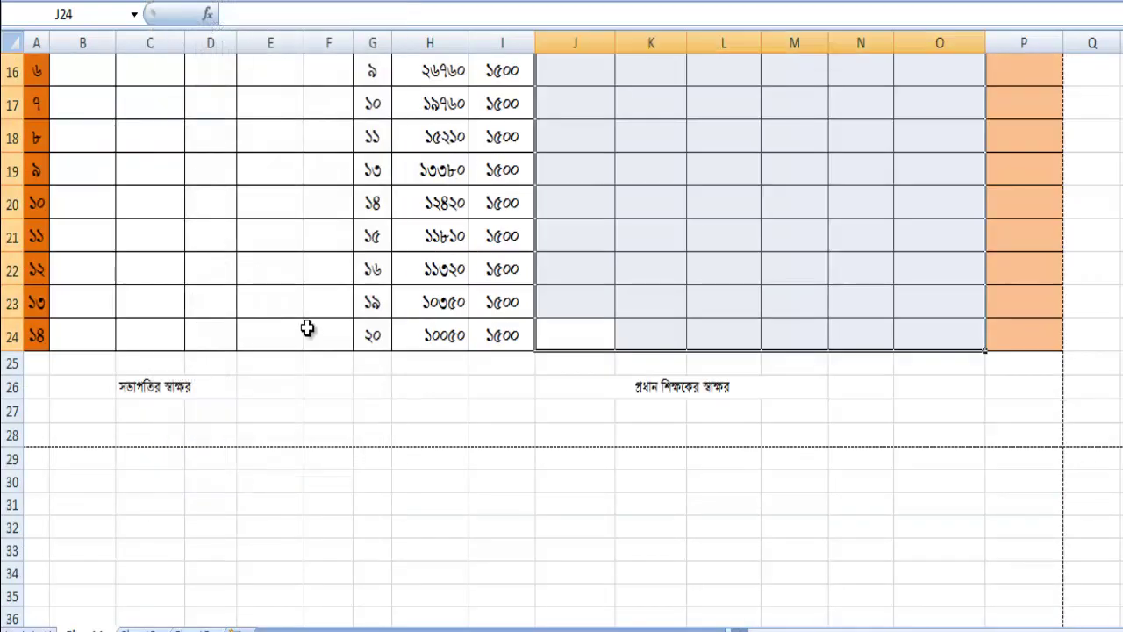
pyautogui.click(871, 478)
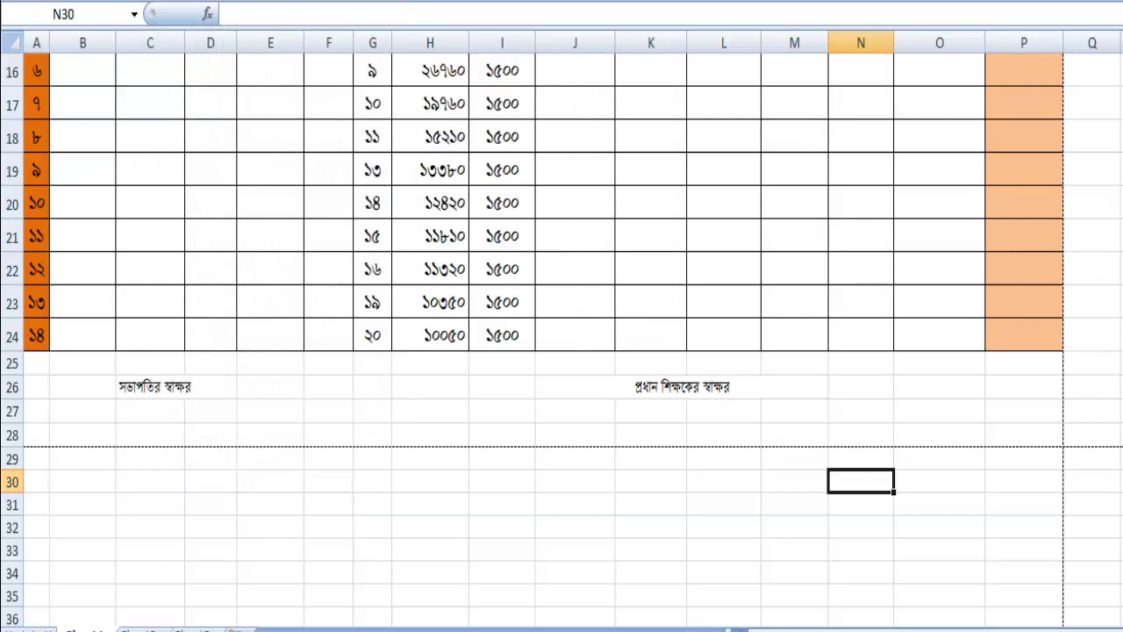
pyautogui.scroll(5, 562, 333)
# Enter =SUM(H11:I11) in J11 so the first teacher's total shows 60000
pyautogui.click(606, 356)
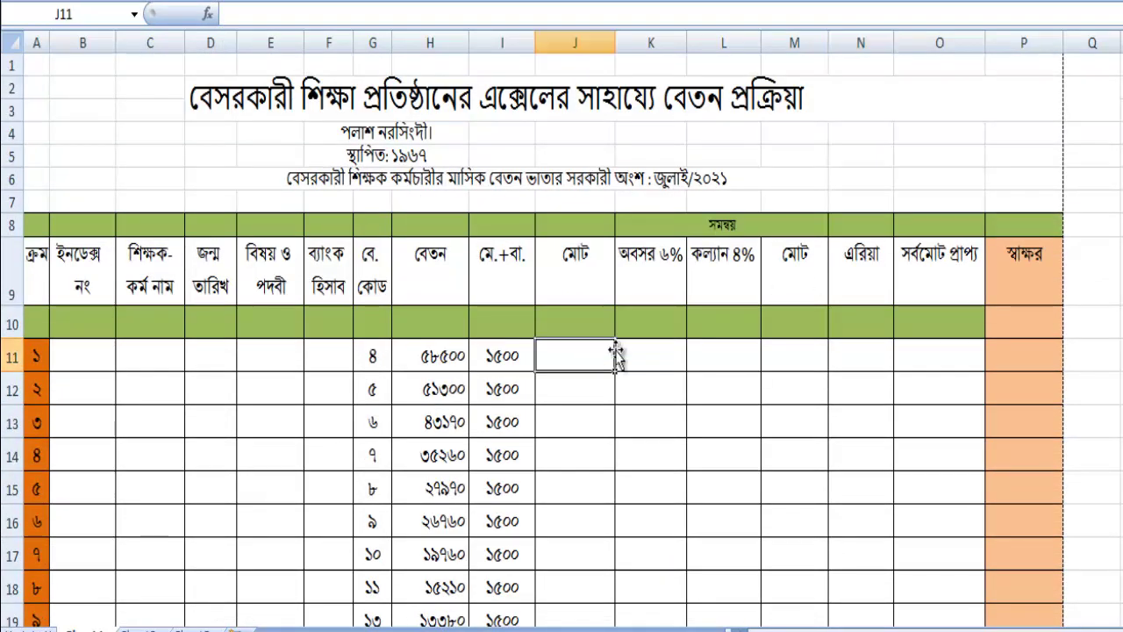
pyautogui.write('=')
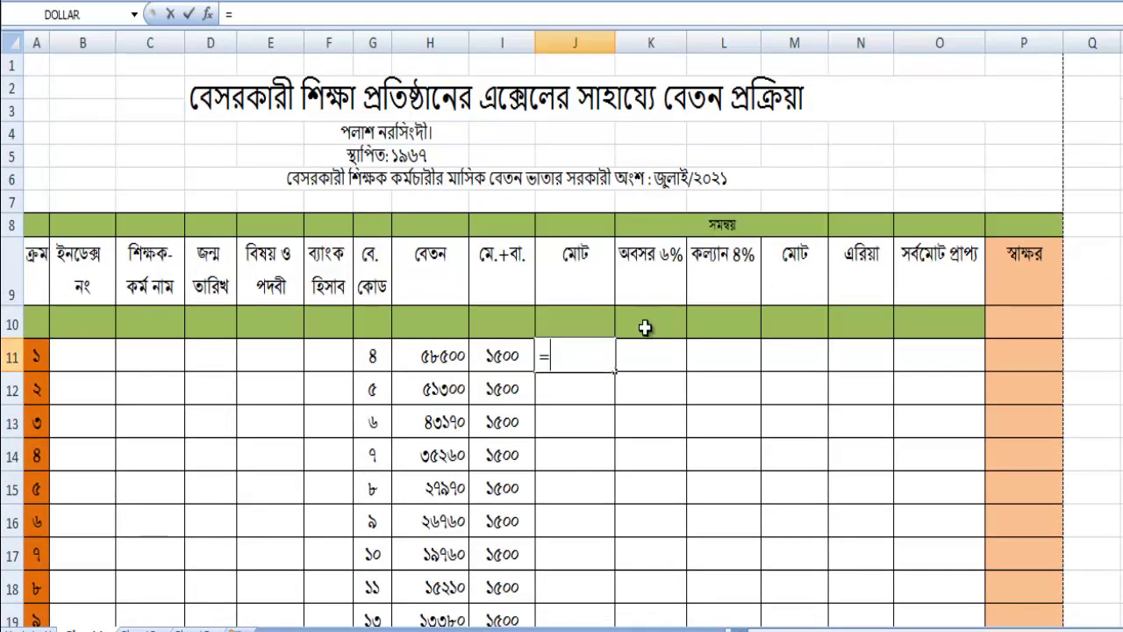
pyautogui.write('sum')
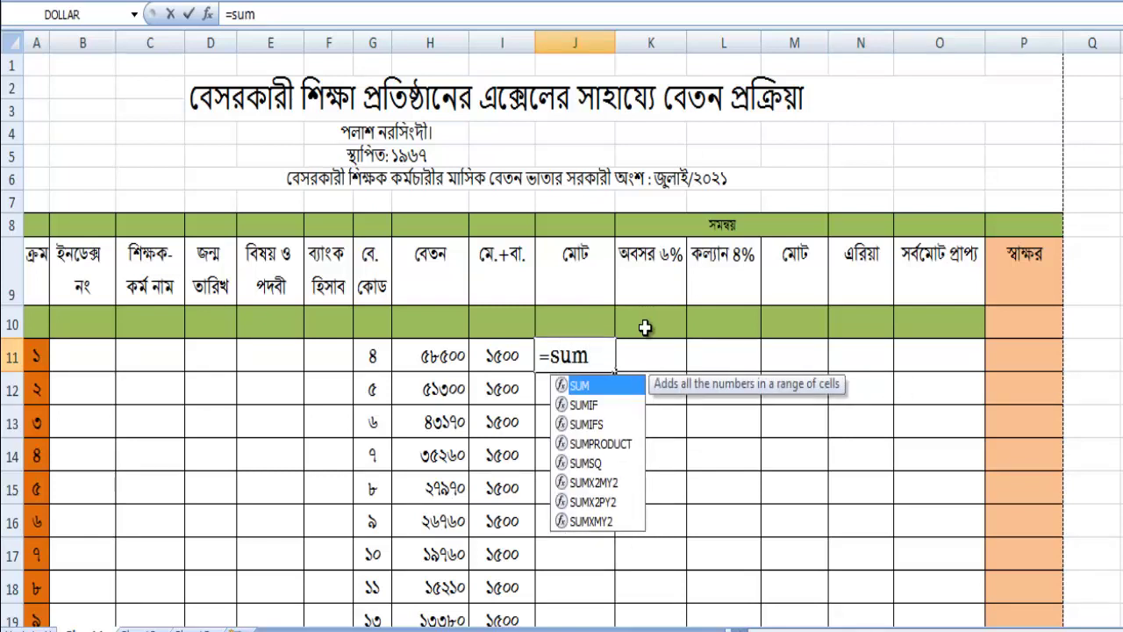
pyautogui.write('()')
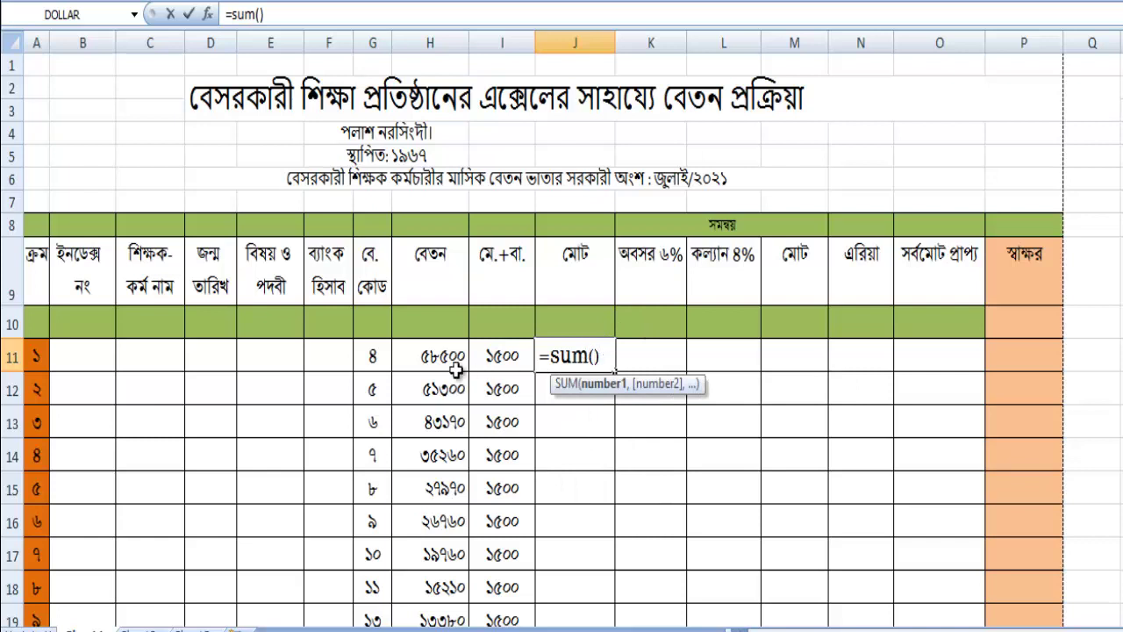
pyautogui.moveTo(426, 358); pyautogui.dragTo(494, 360)
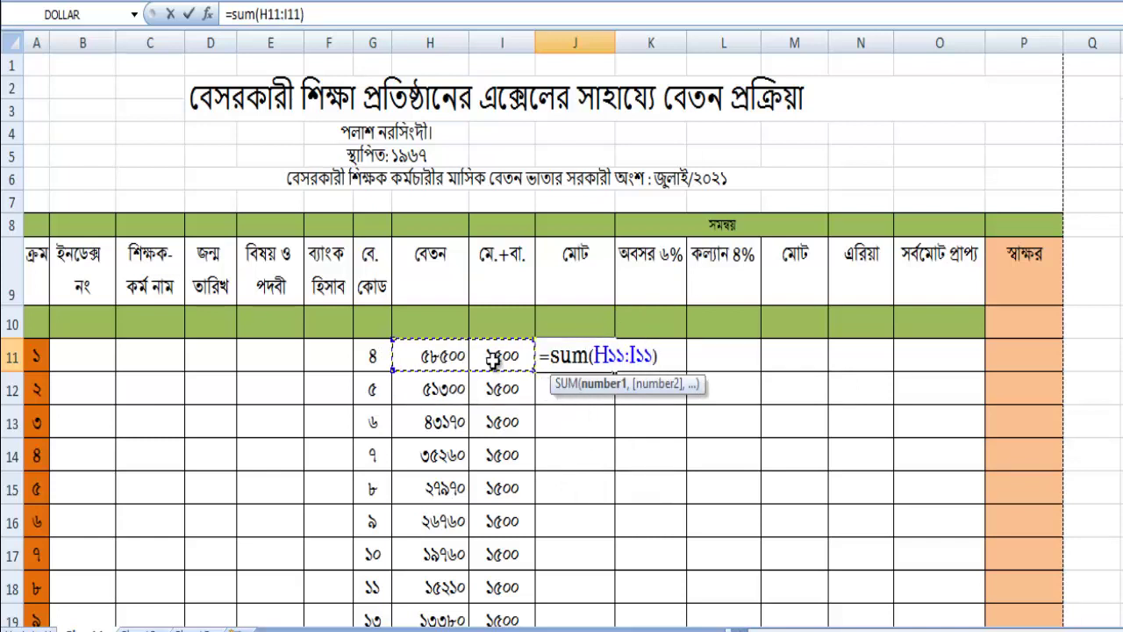
pyautogui.press('Return')
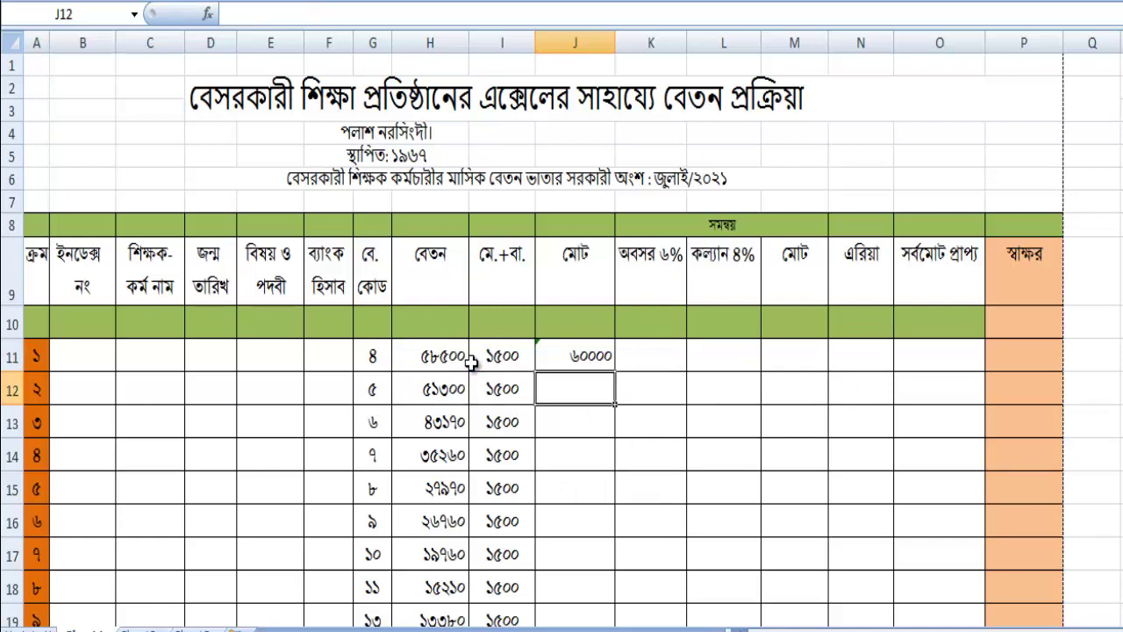
pyautogui.click(667, 361)
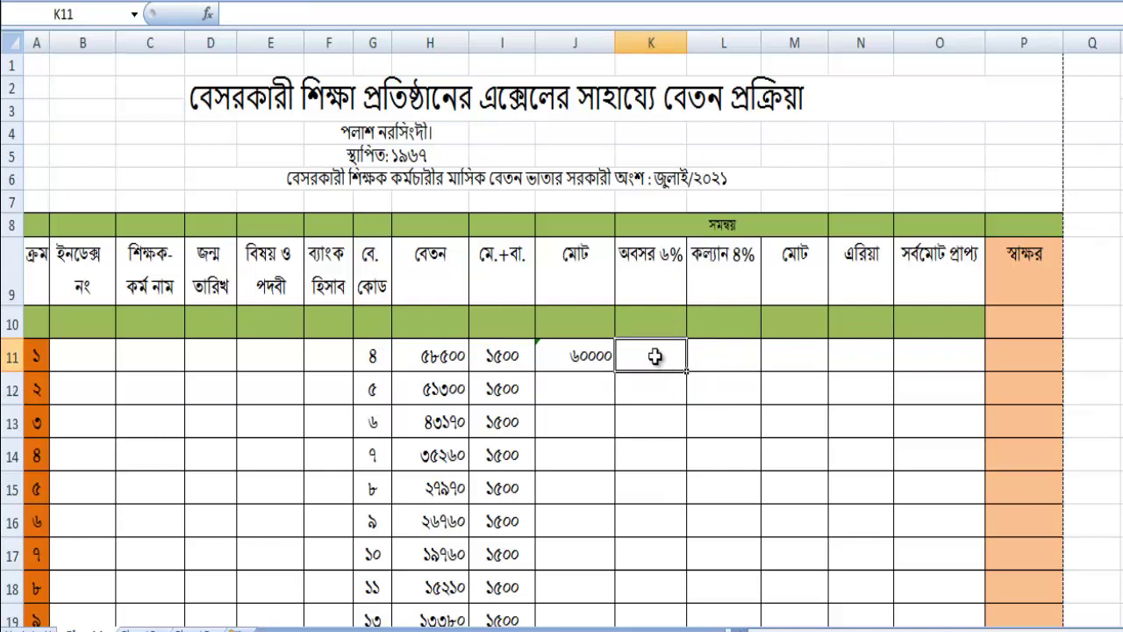
# Enter =SUM(H11*6%) in K11 so the 6% deduction shows 3510
pyautogui.write('=sum')
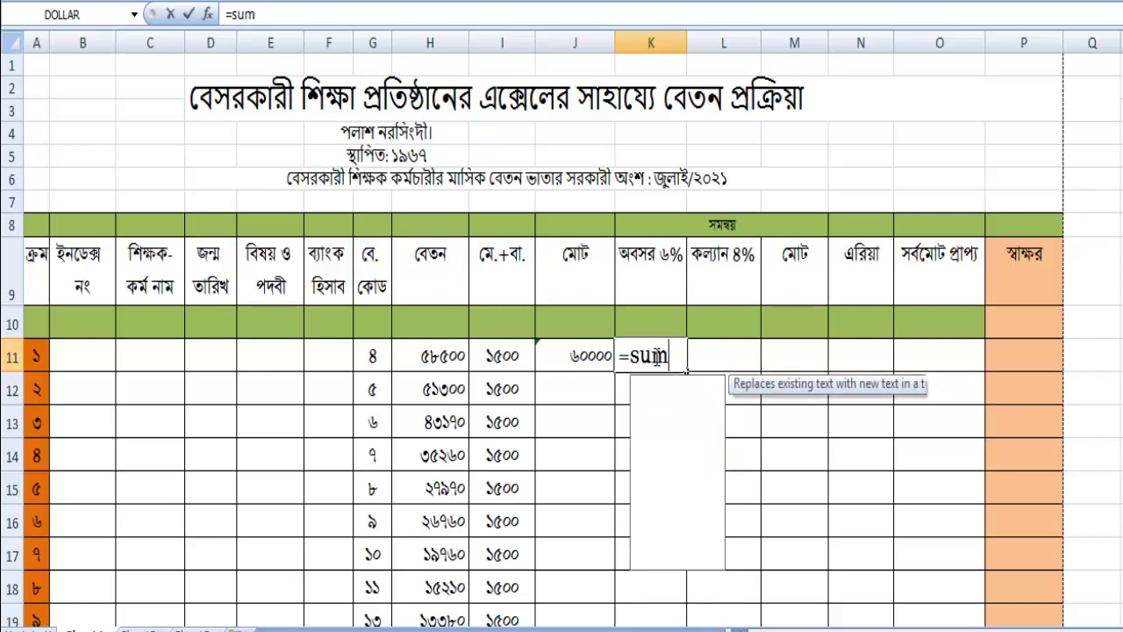
pyautogui.write('()')
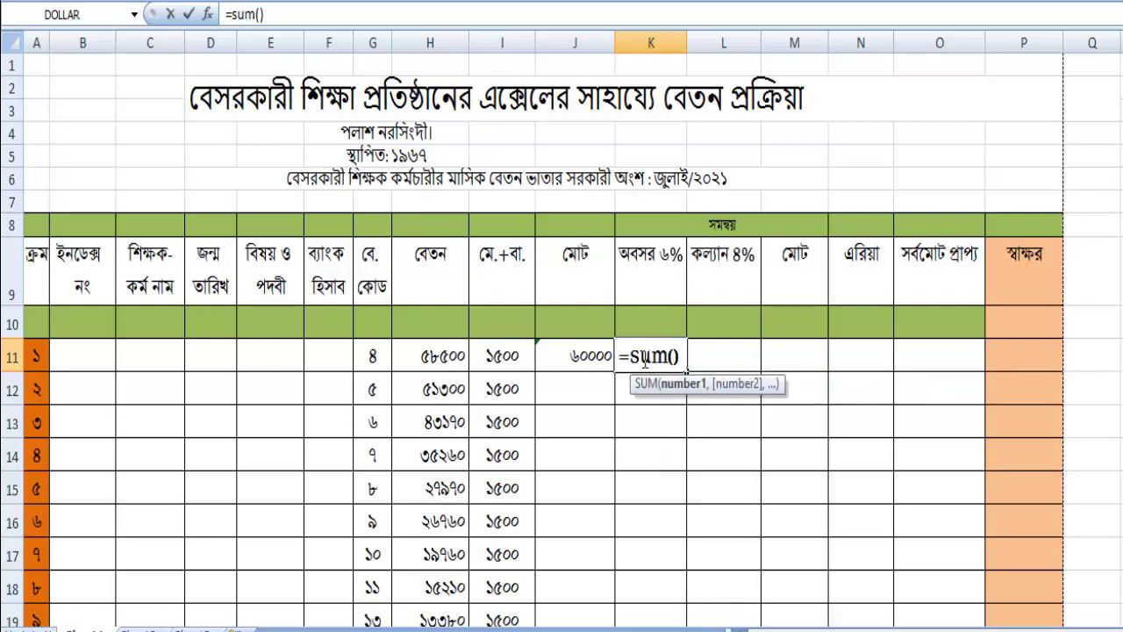
pyautogui.click(436, 363)
pyautogui.press('Return')
pyautogui.click(420, 357)
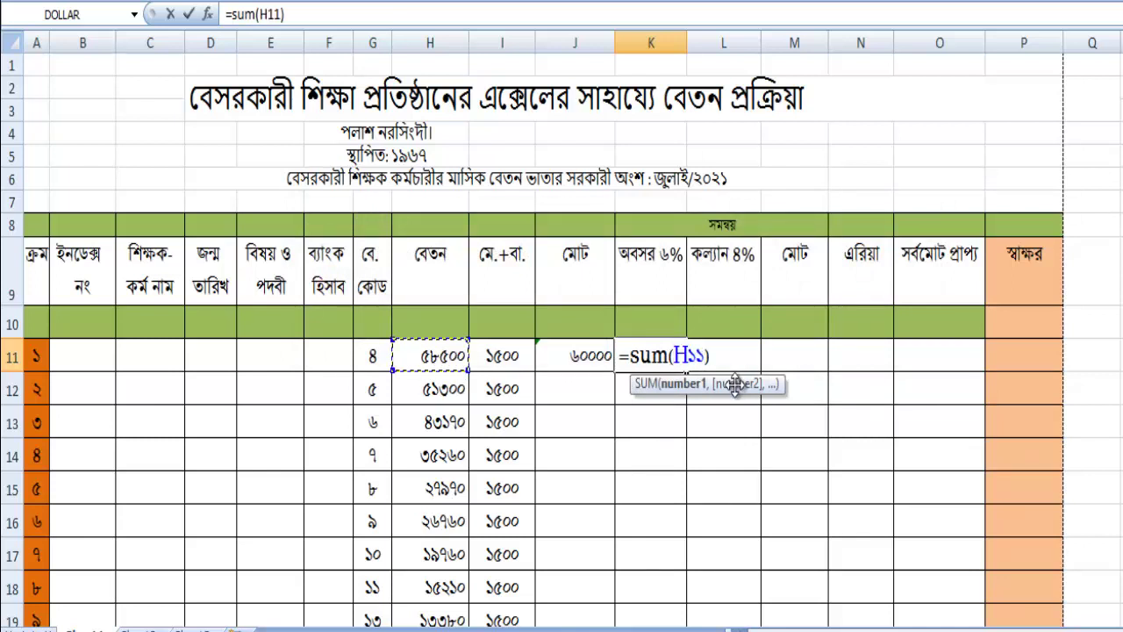
pyautogui.write('*')
pyautogui.write('6')
pyautogui.write('%')
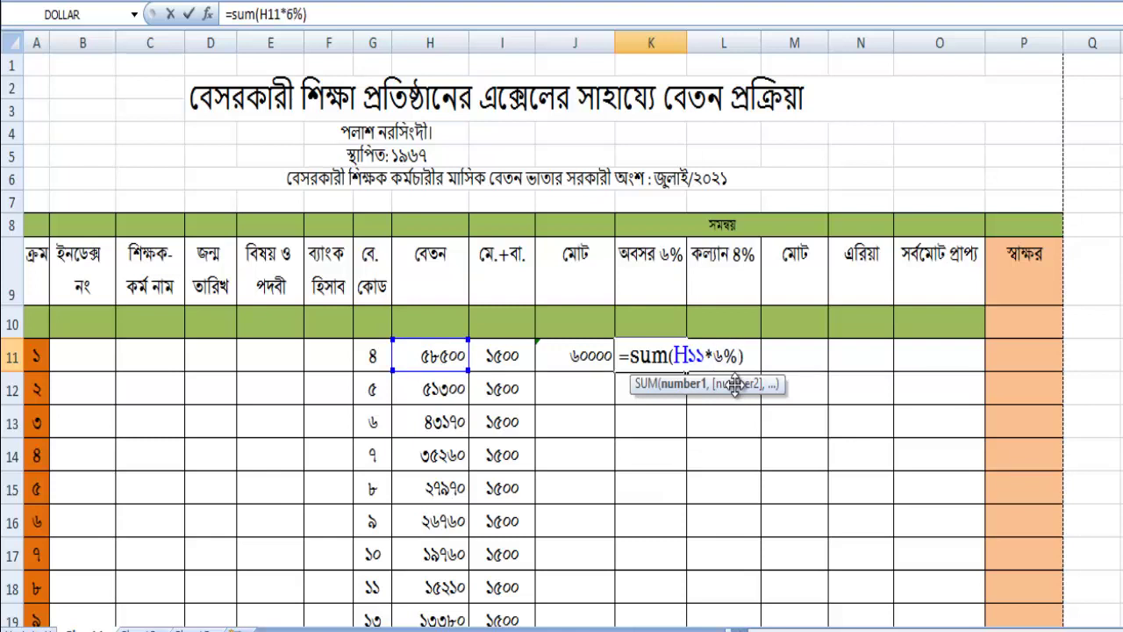
pyautogui.press('Return')
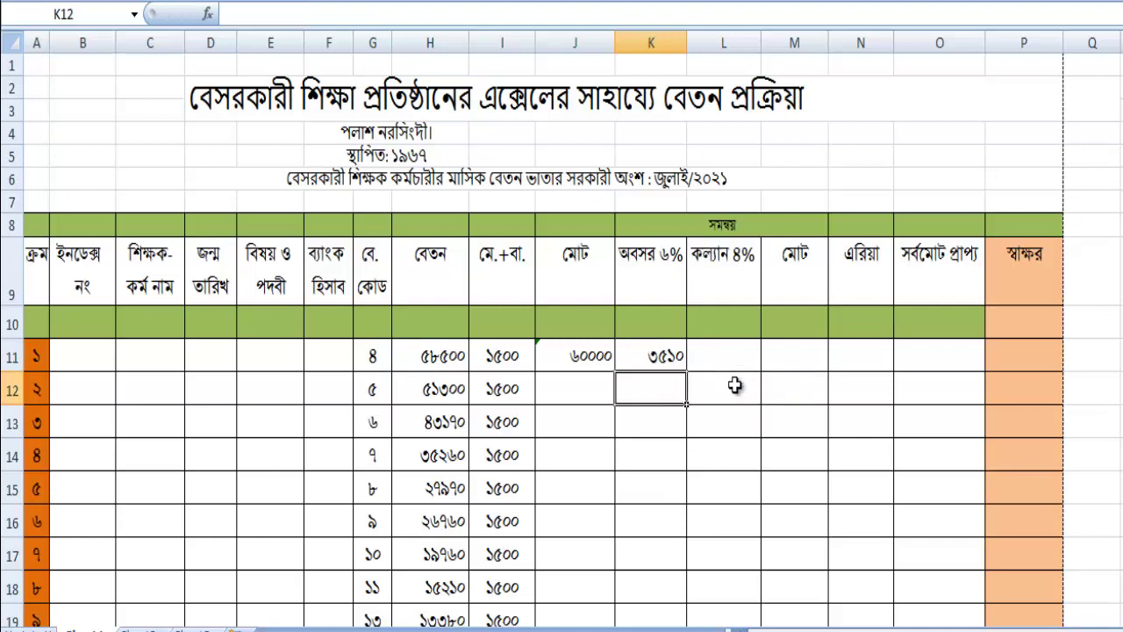
# Enter a SUM formula in L11 taking 4% of H11, showing 2340
pyautogui.click(727, 354)
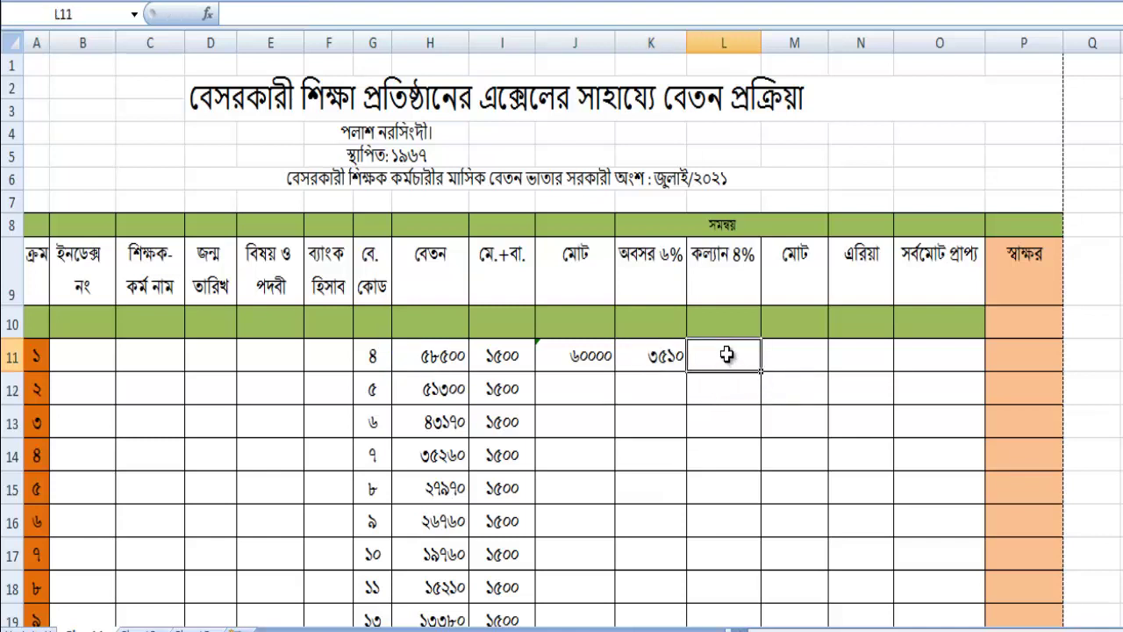
pyautogui.doubleClick(734, 353)
pyautogui.write('=sum')
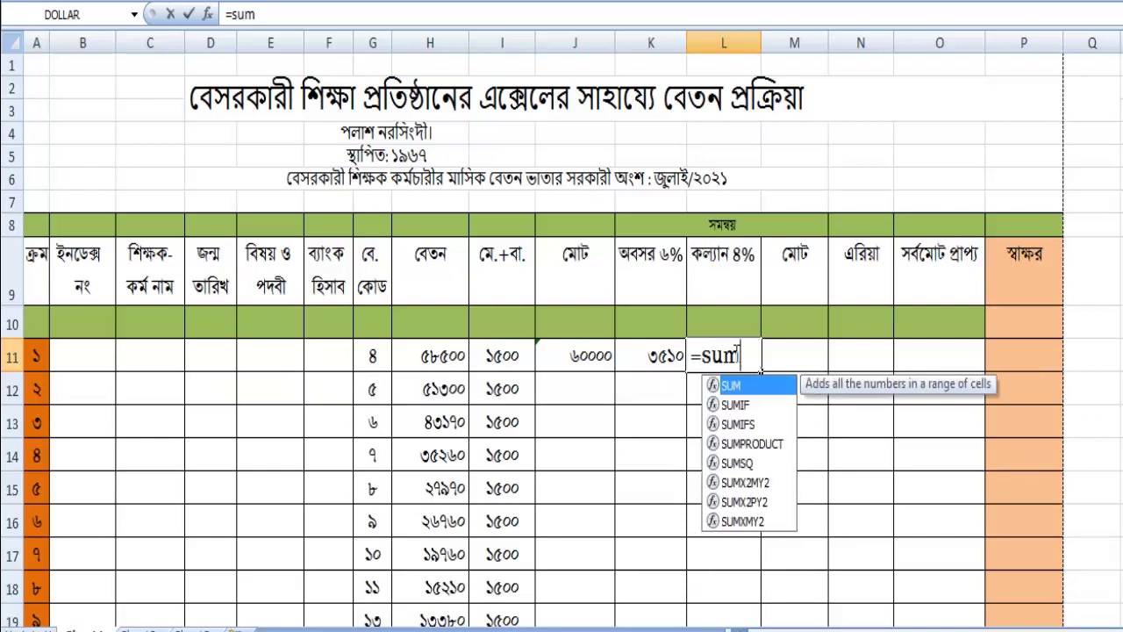
pyautogui.write('(')
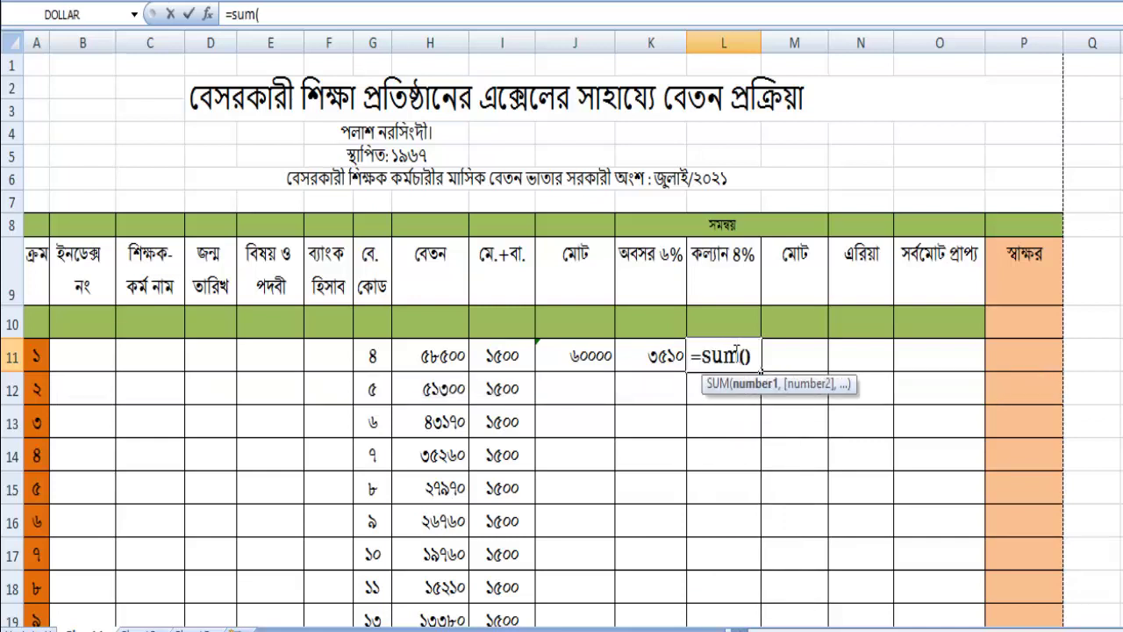
pyautogui.click(741, 360)
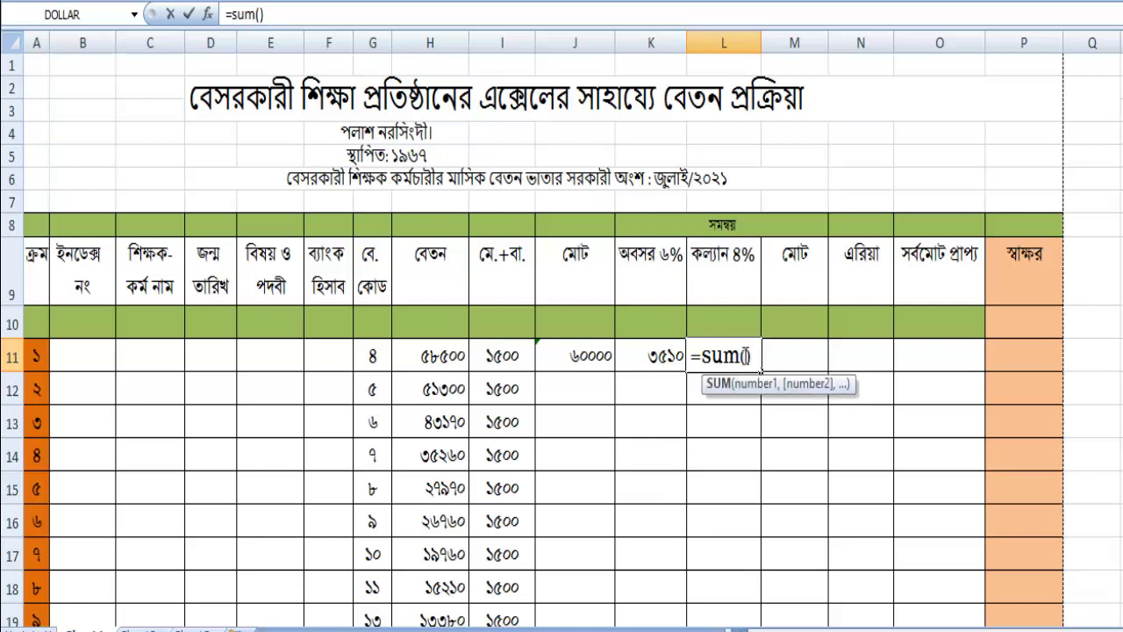
pyautogui.click(747, 356)
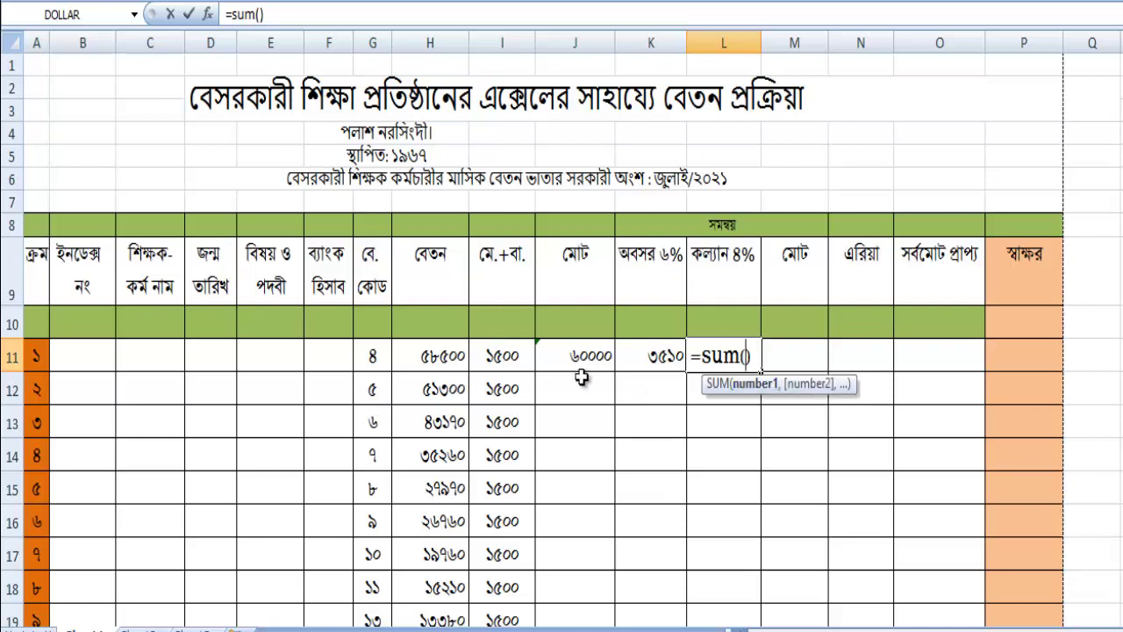
pyautogui.click(445, 358)
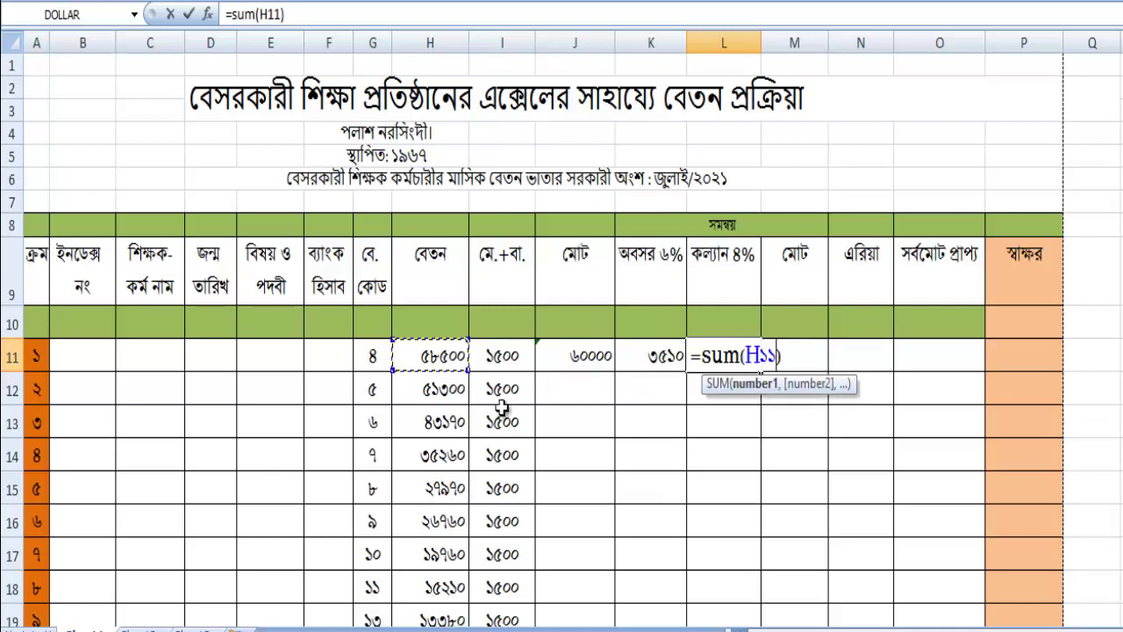
pyautogui.write('*')
pyautogui.write('4%')
pyautogui.press('Return')
pyautogui.click(793, 361)
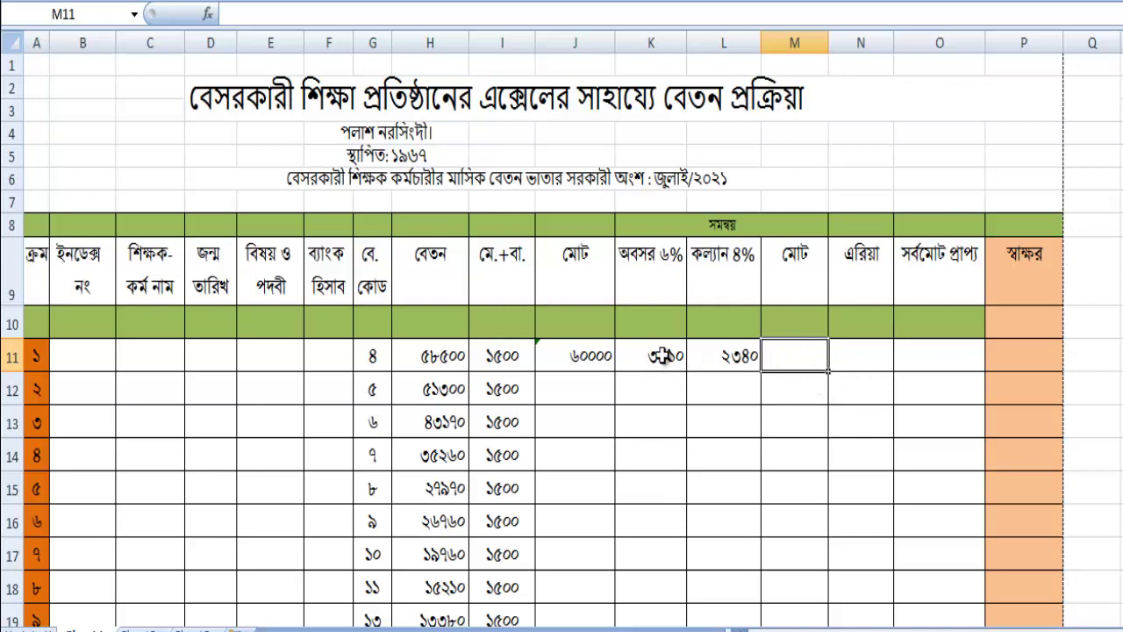
# Enter =SUM(K11:L11) in M11 so the deduction total shows 5850
pyautogui.click(678, 355)
pyautogui.click(790, 359)
pyautogui.write('=su')
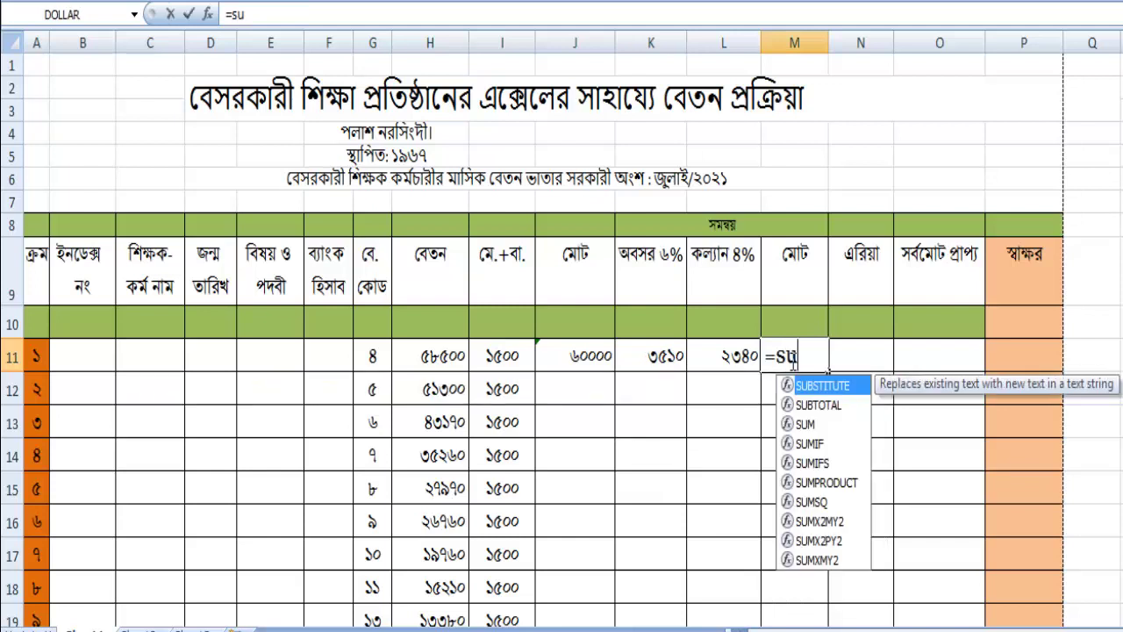
pyautogui.write('m(')
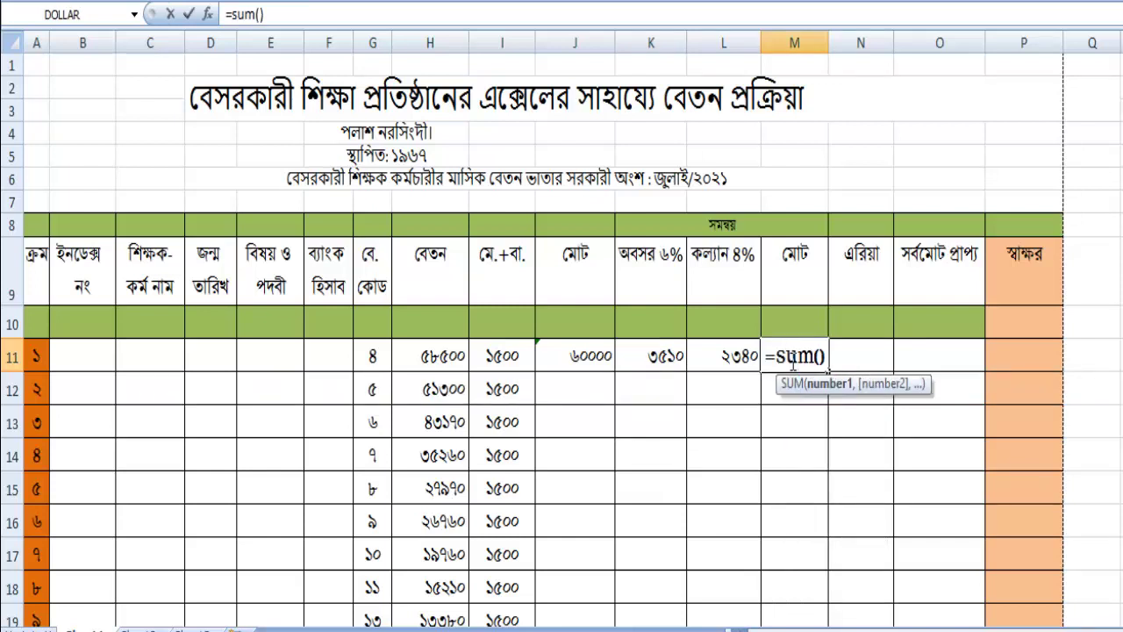
pyautogui.write(')')
pyautogui.click(822, 356)
pyautogui.moveTo(669, 355); pyautogui.dragTo(727, 355)
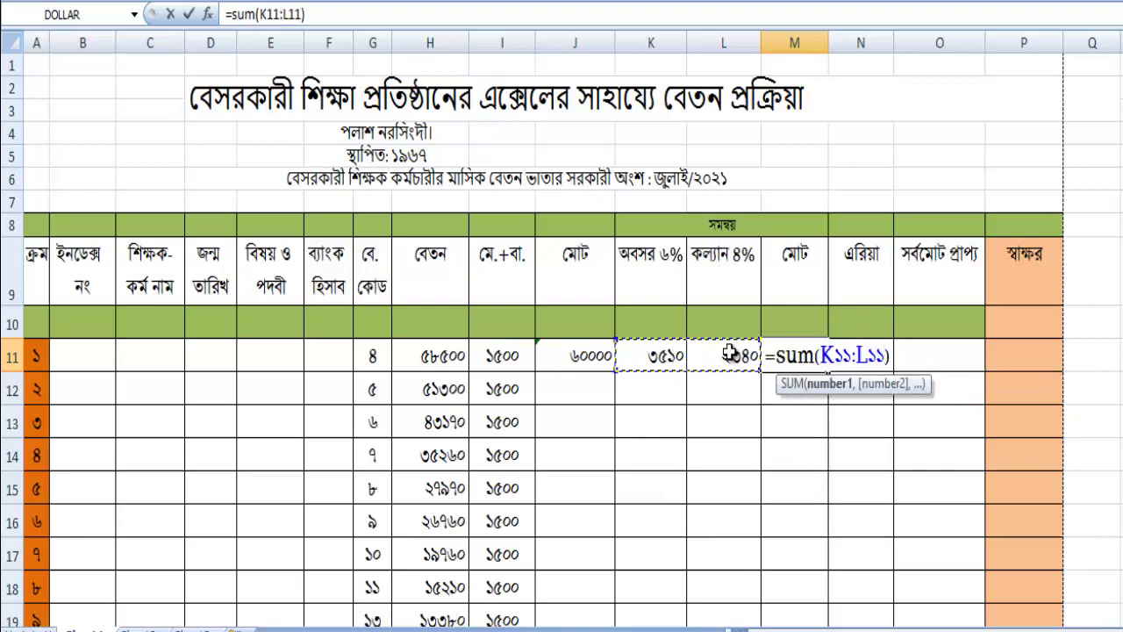
pyautogui.press('Return')
pyautogui.click(876, 358)
pyautogui.click(910, 357)
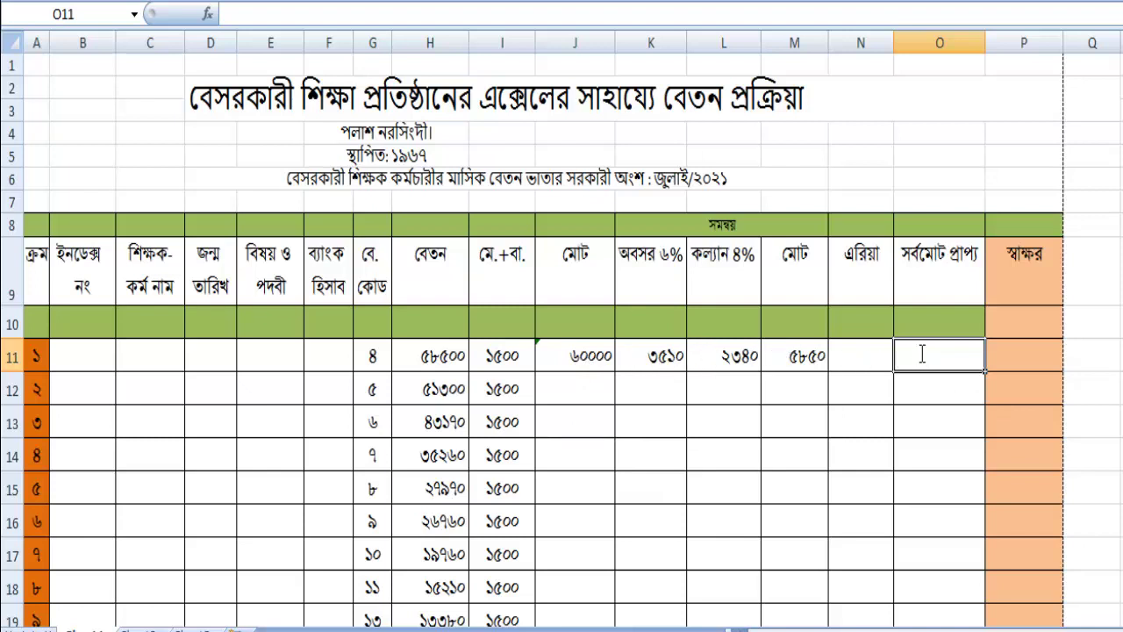
# Enter =SUM(J11-M11) in O11 for a net payable of 54150
pyautogui.write('=su')
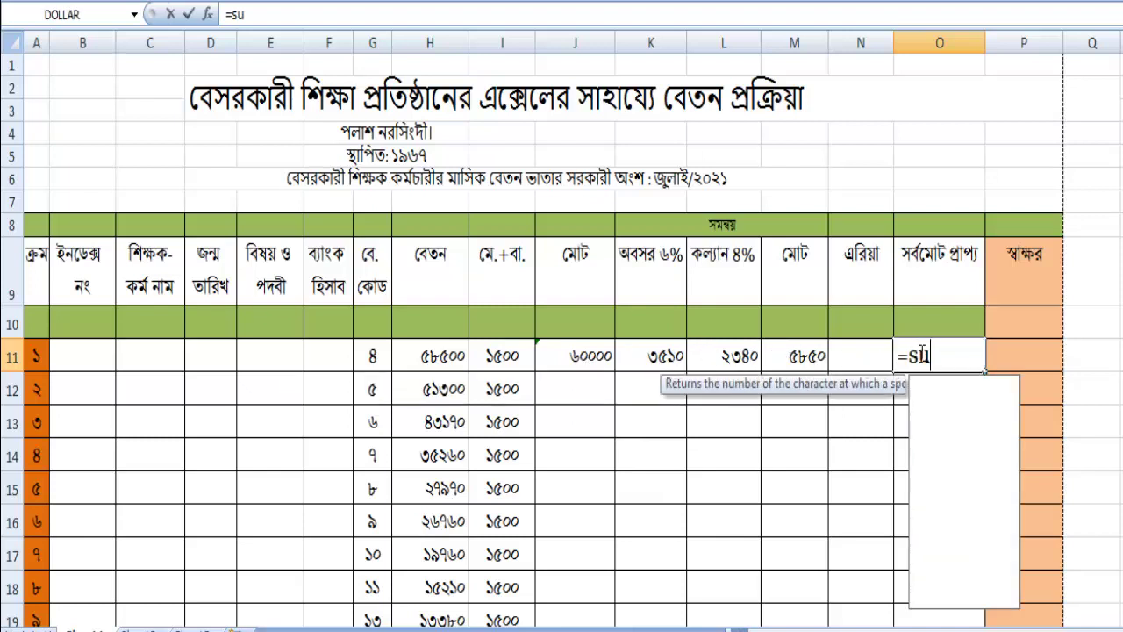
pyautogui.write('m')
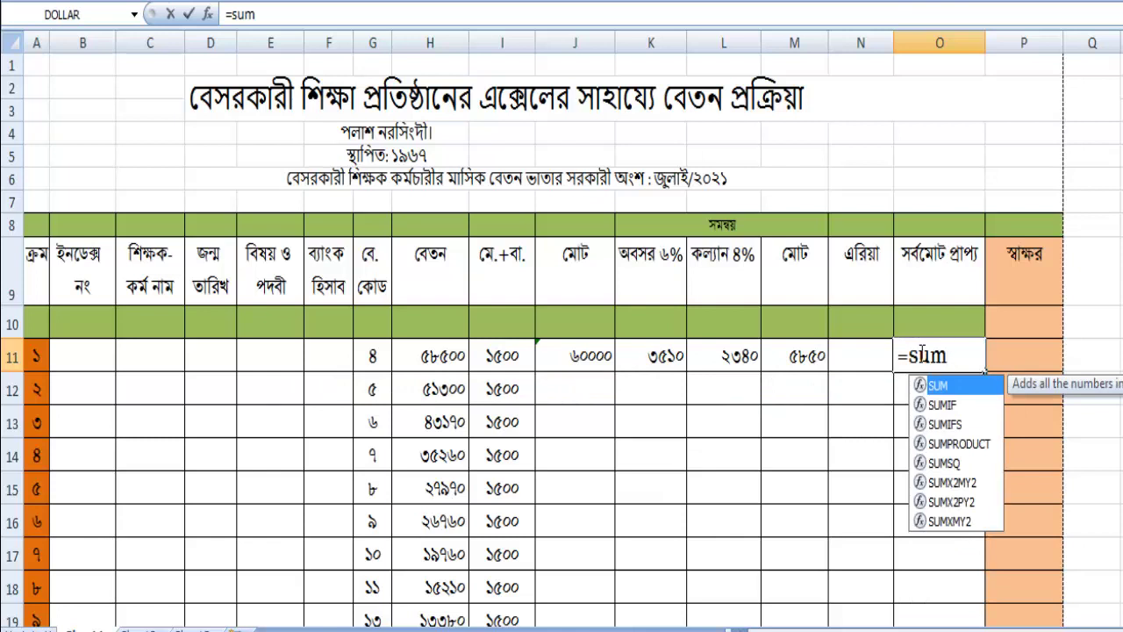
pyautogui.write('(')
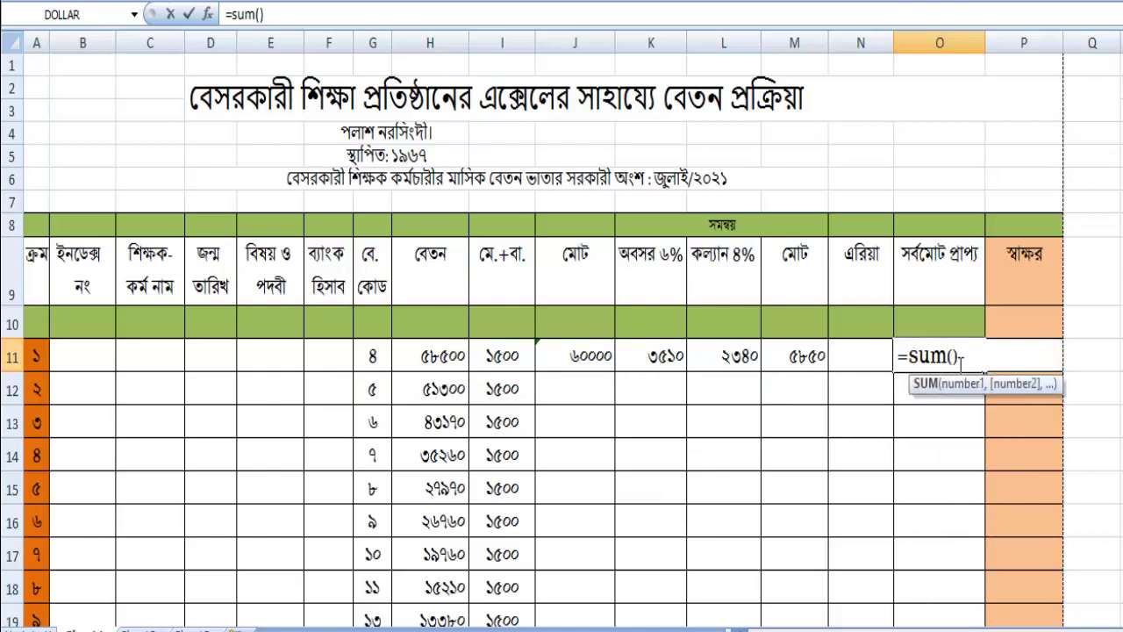
pyautogui.click(581, 364)
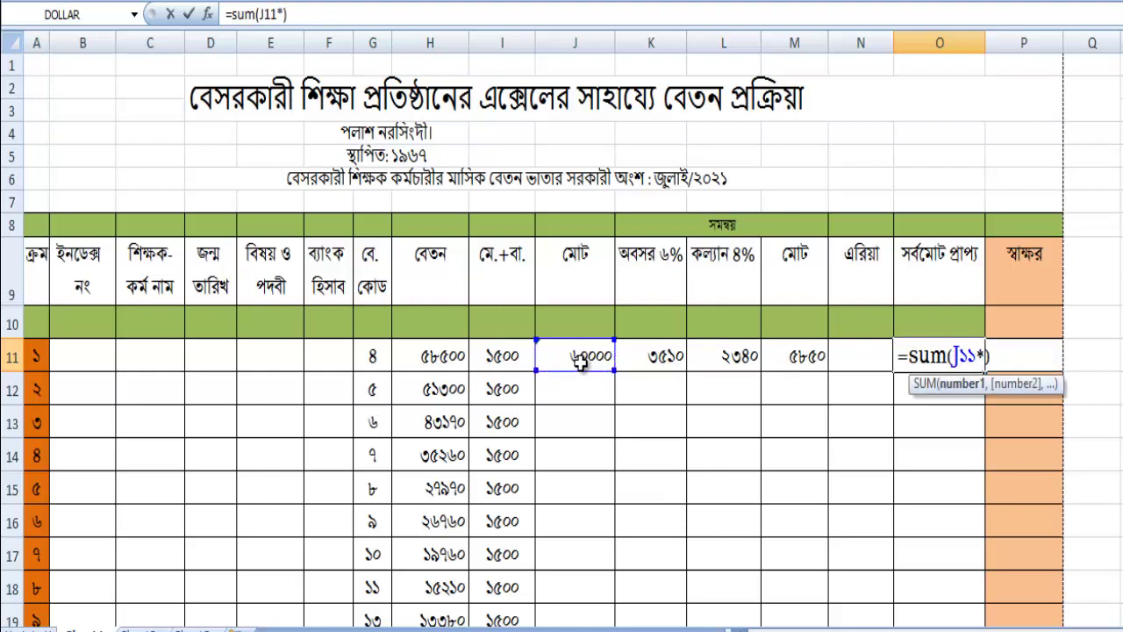
pyautogui.click(798, 358)
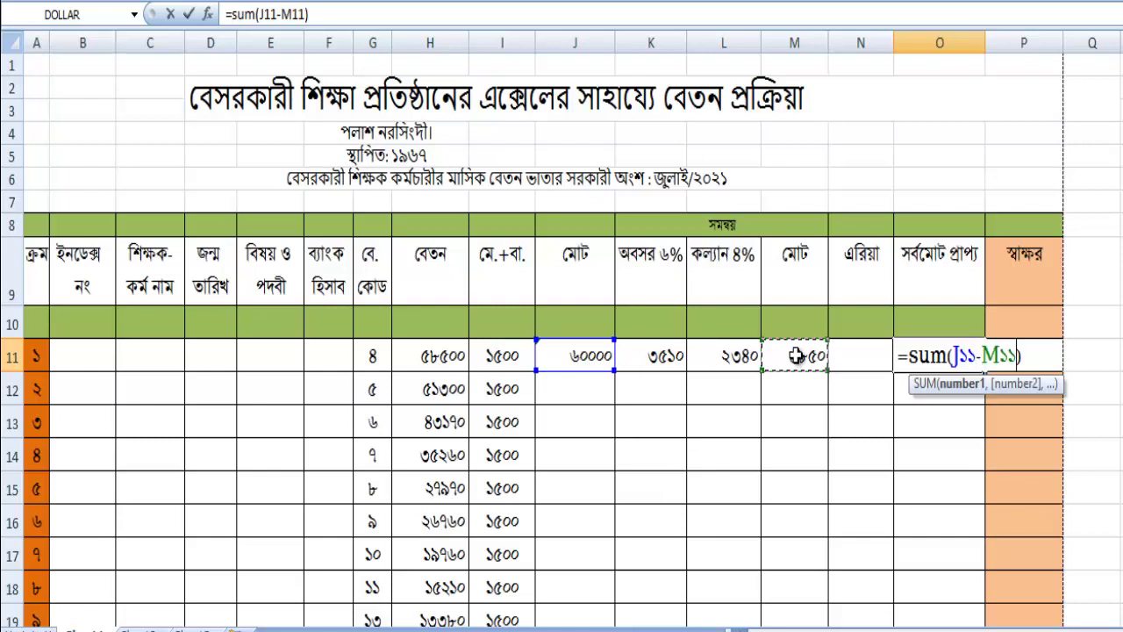
pyautogui.press('Return')
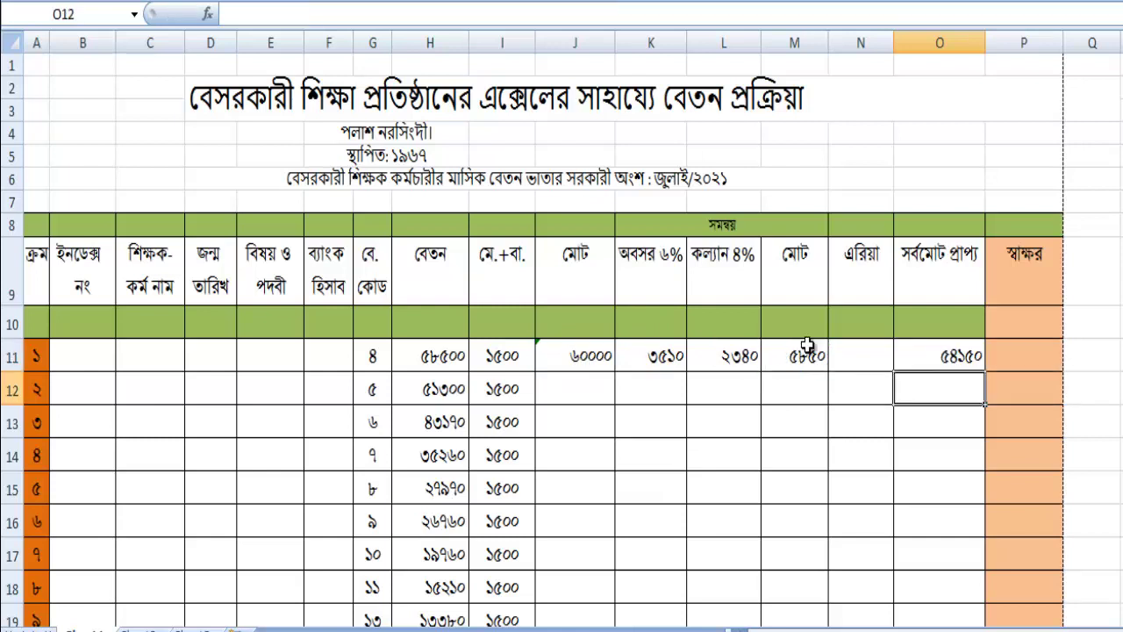
pyautogui.click(926, 360)
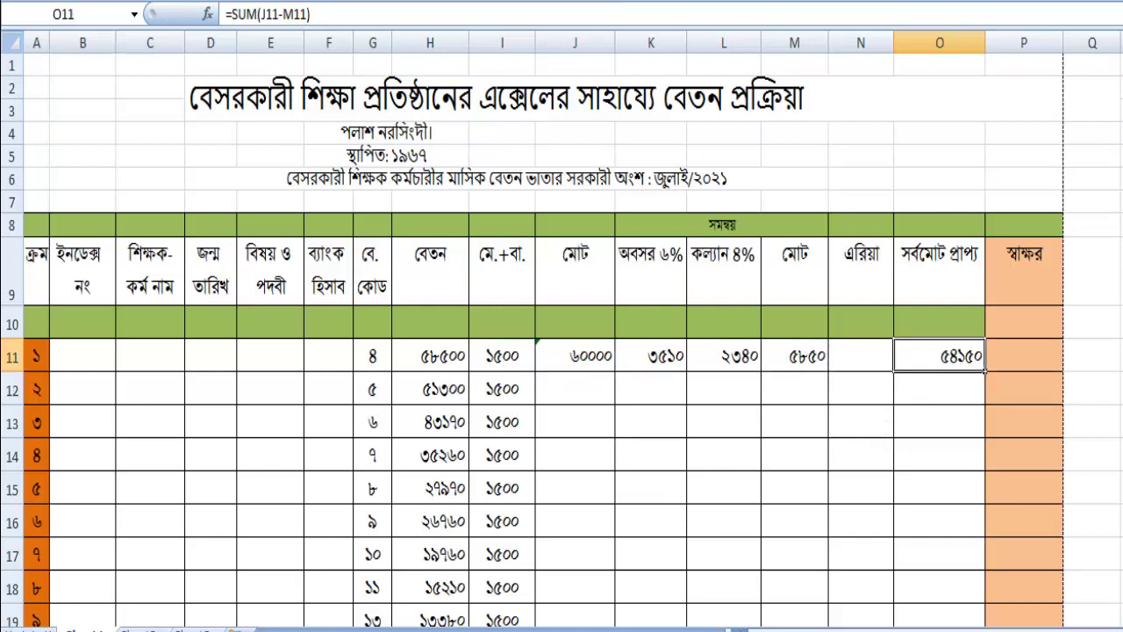
pyautogui.scroll(-2, 620, 260)
# Fill the total, 6% and 4% formulas in J11, K11 and L11 down to row 24
pyautogui.click(551, 216)
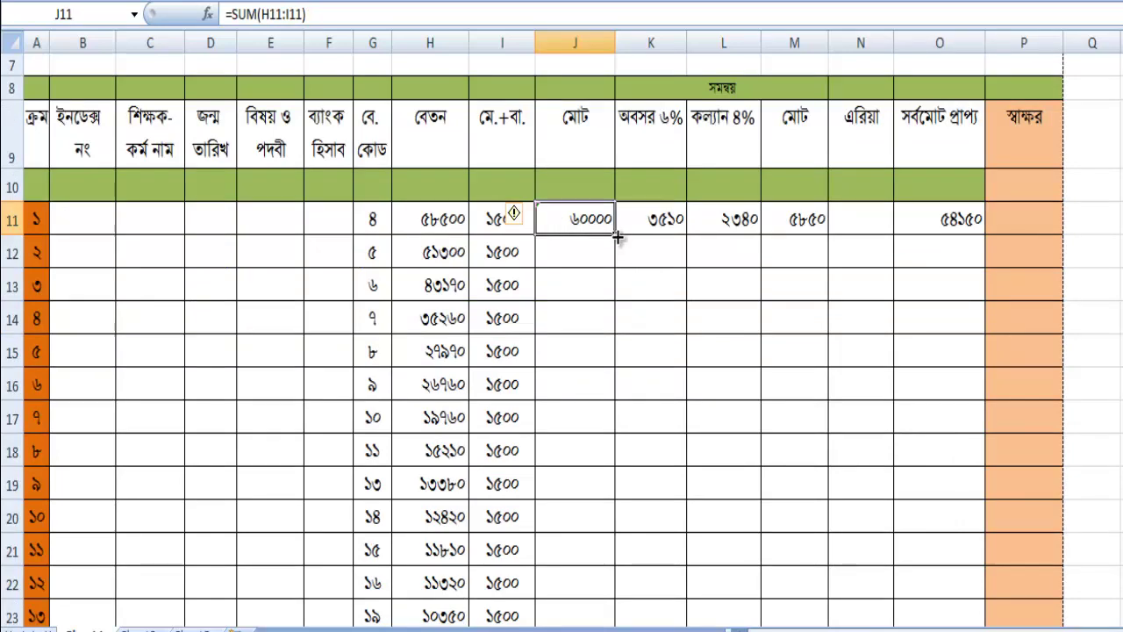
pyautogui.moveTo(617, 266); pyautogui.dragTo(606, 543)
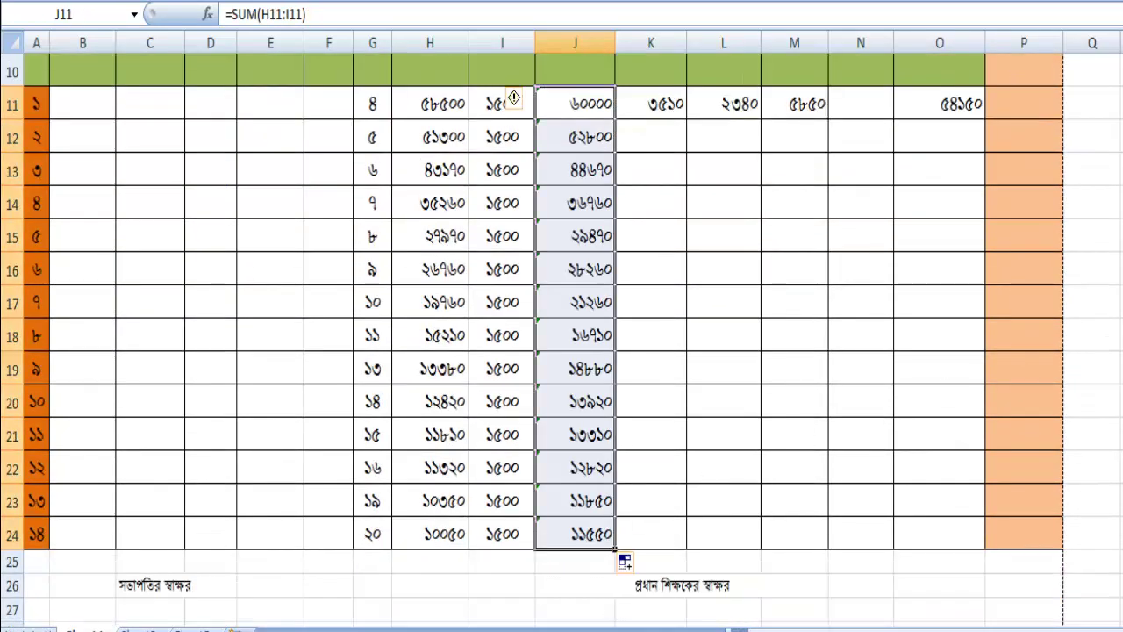
pyautogui.scroll(2, 816, 294)
pyautogui.click(659, 286)
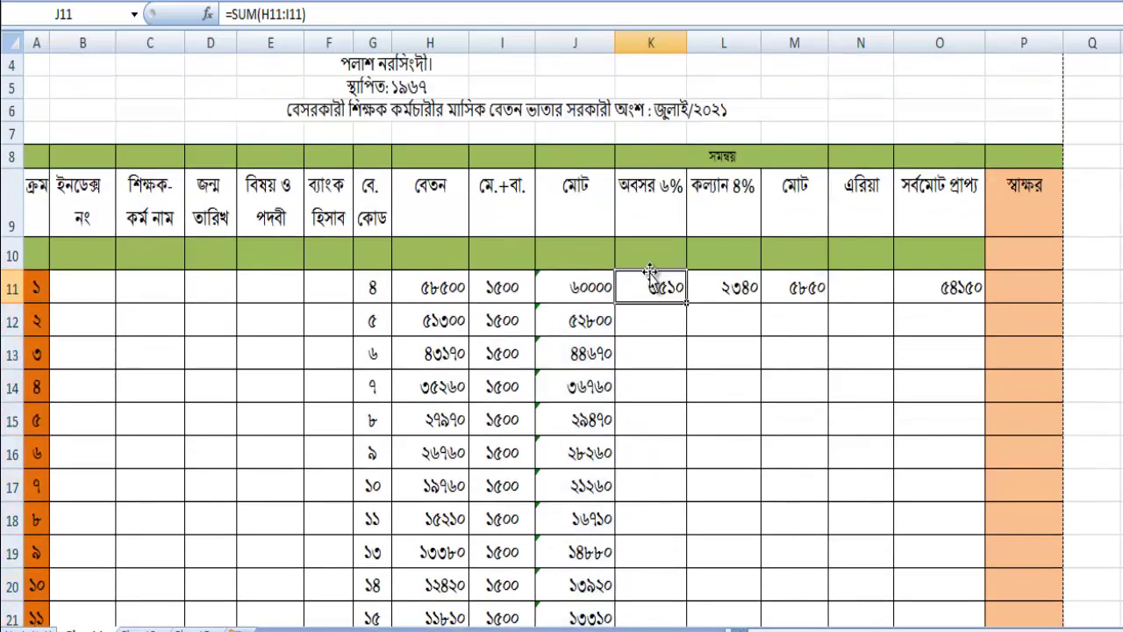
pyautogui.moveTo(686, 308); pyautogui.dragTo(694, 598)
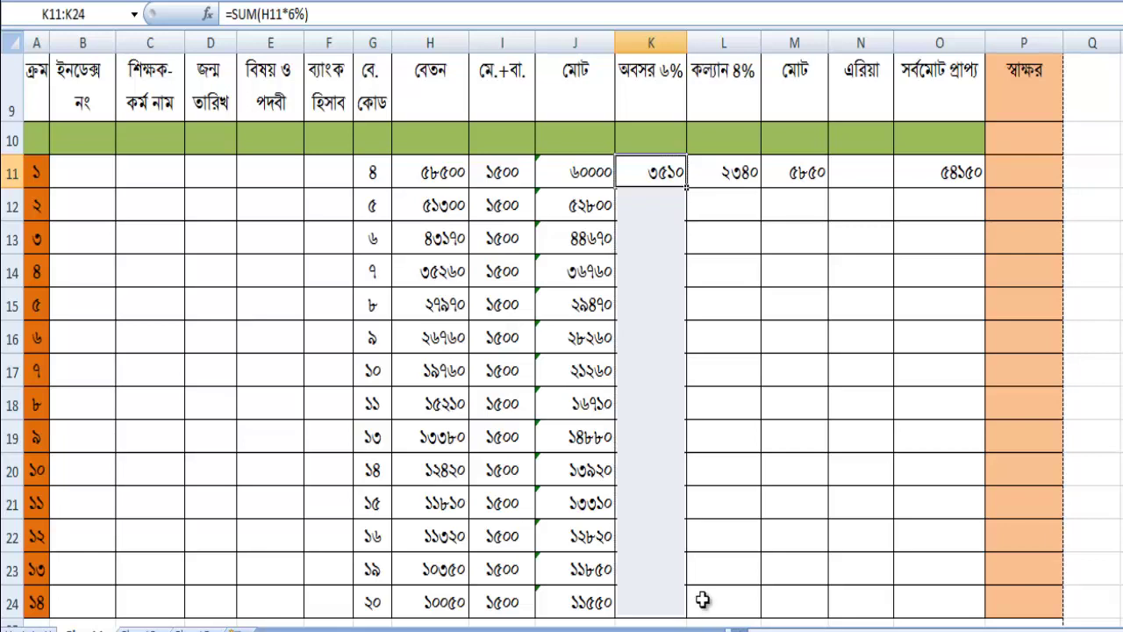
pyautogui.moveTo(694, 598); pyautogui.dragTo(694, 597)
pyautogui.scroll(2, 848, 301)
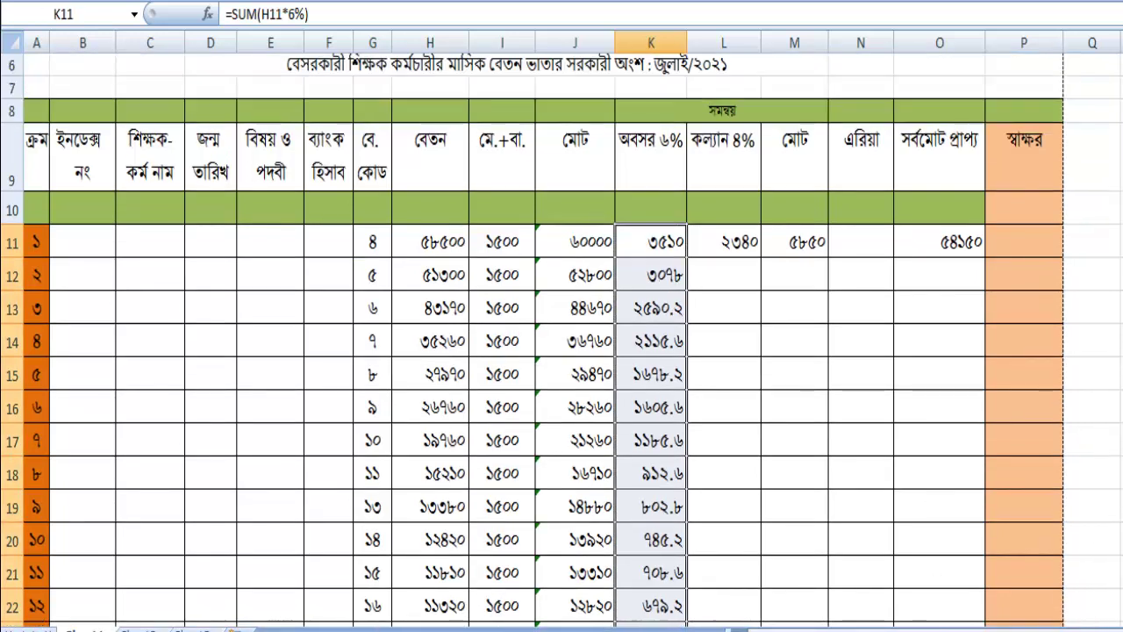
pyautogui.scroll(2, 848, 302)
pyautogui.scroll(1, 848, 301)
pyautogui.click(720, 278)
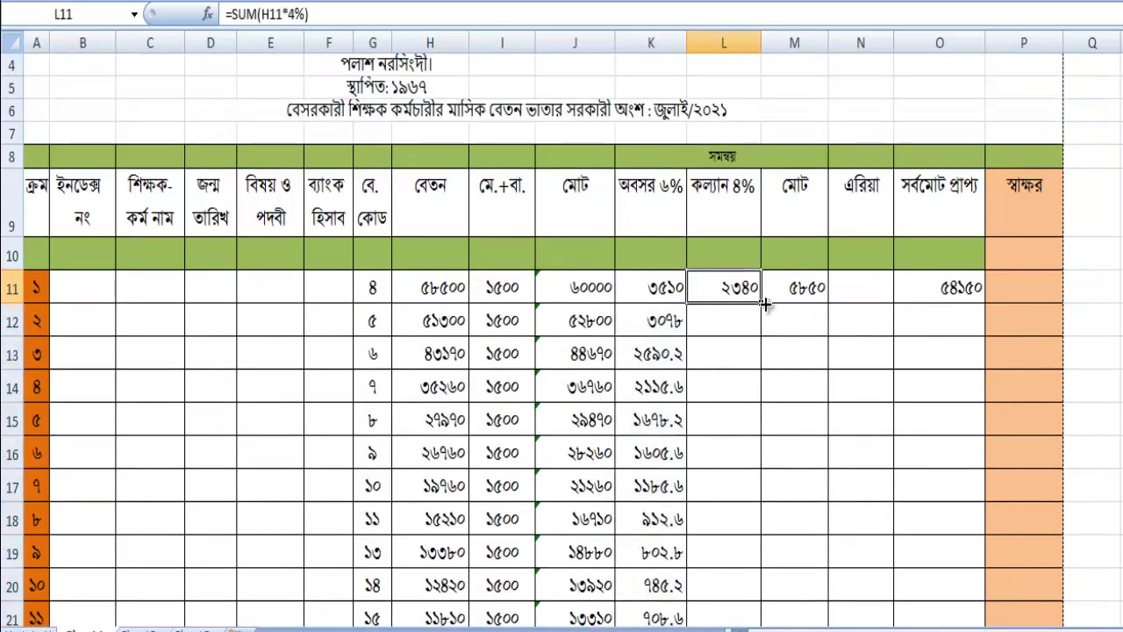
pyautogui.moveTo(760, 302)
pyautogui.mouseDown()
pyautogui.moveTo(766, 628)
pyautogui.moveTo(767, 538)
pyautogui.mouseUp()
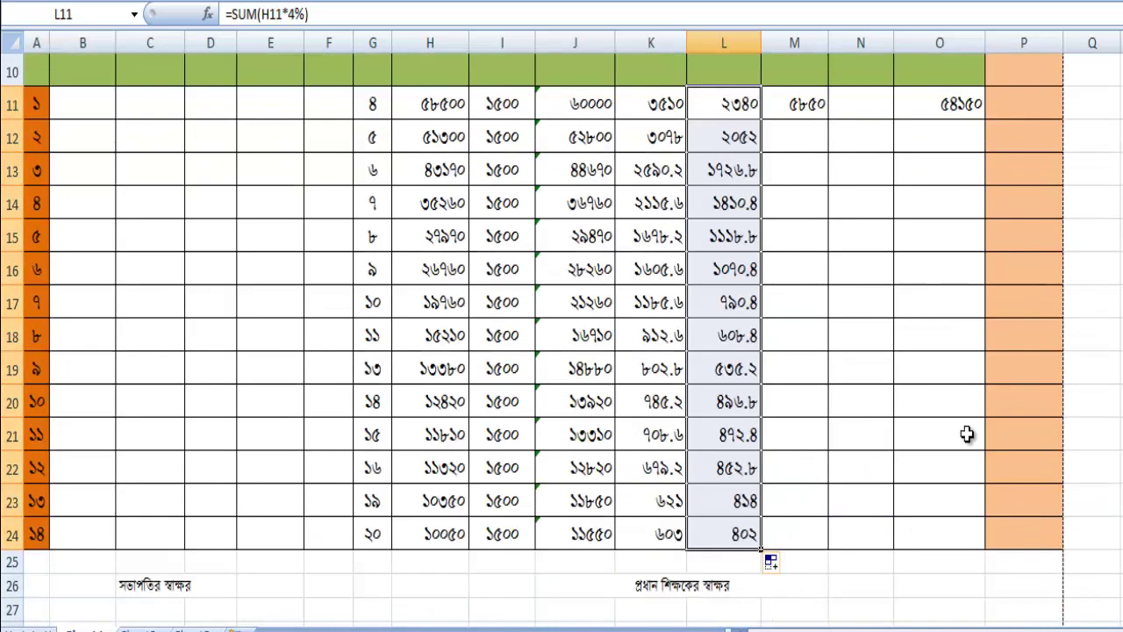
pyautogui.scroll(1, 800, 251)
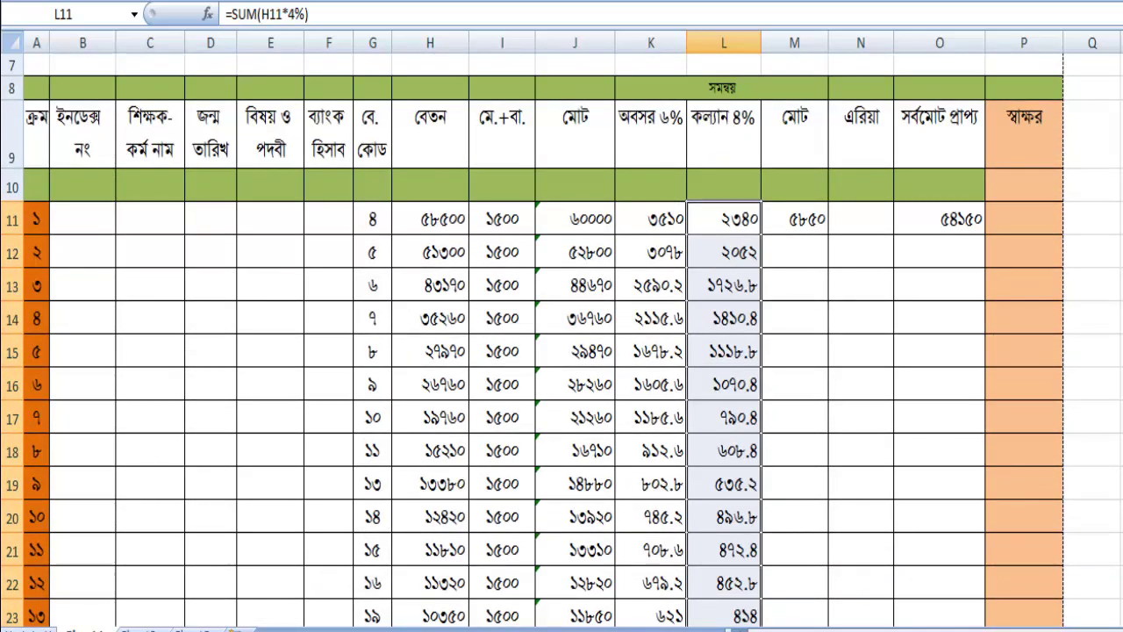
pyautogui.scroll(1, 800, 251)
# Fill the deduction total formula from M11 down to M24
pyautogui.click(800, 250)
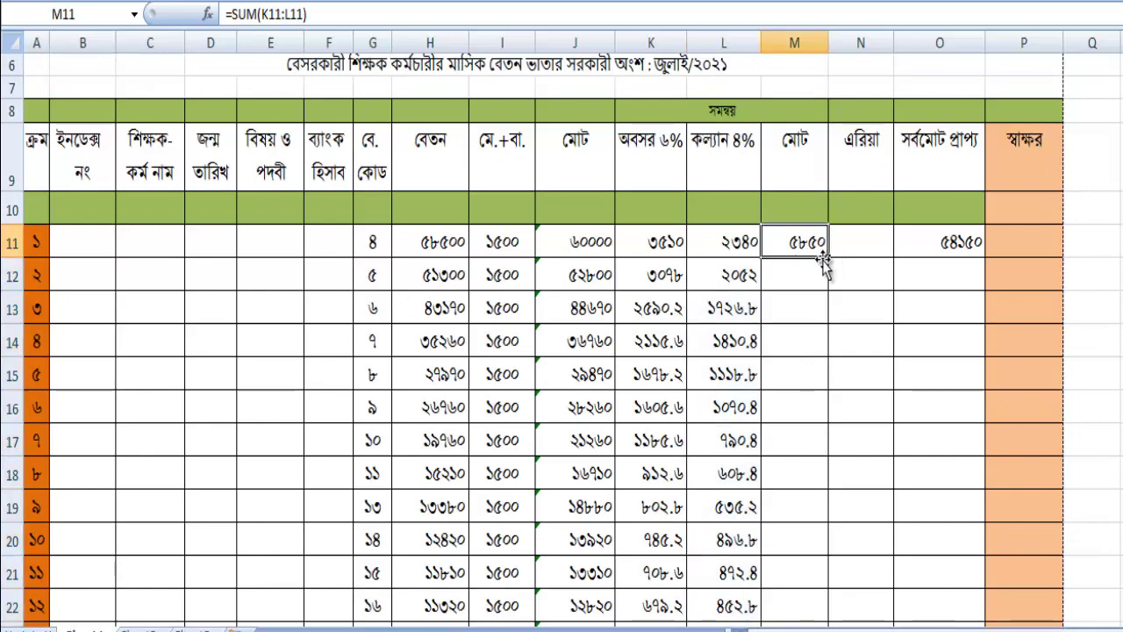
pyautogui.moveTo(828, 261); pyautogui.dragTo(831, 610)
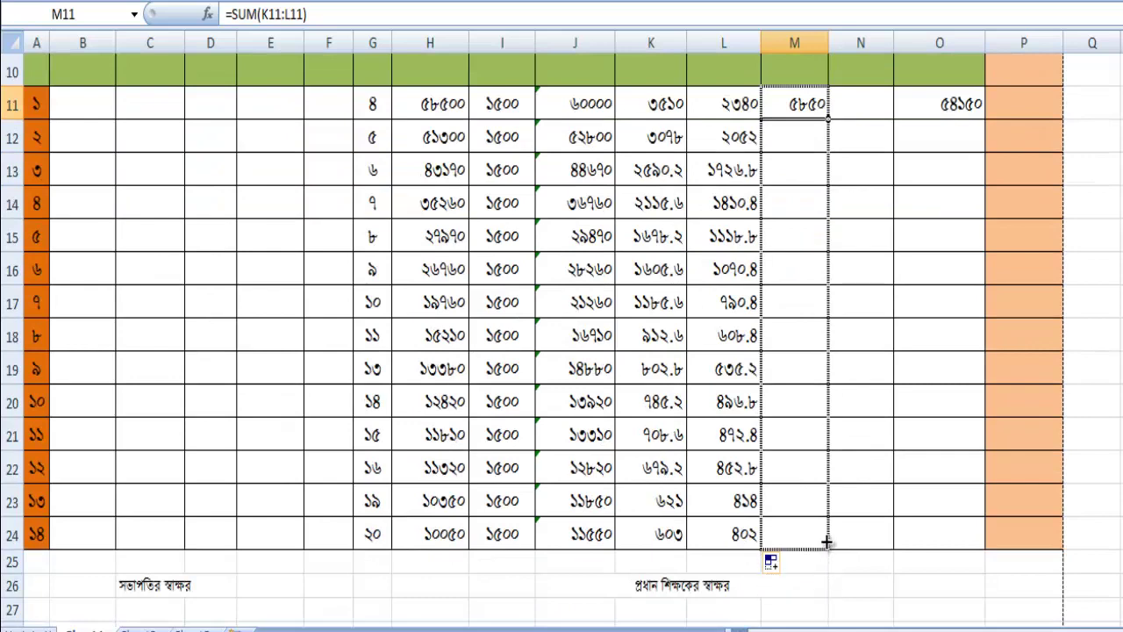
pyautogui.moveTo(830, 610); pyautogui.dragTo(830, 549)
pyautogui.scroll(1, 561, 351)
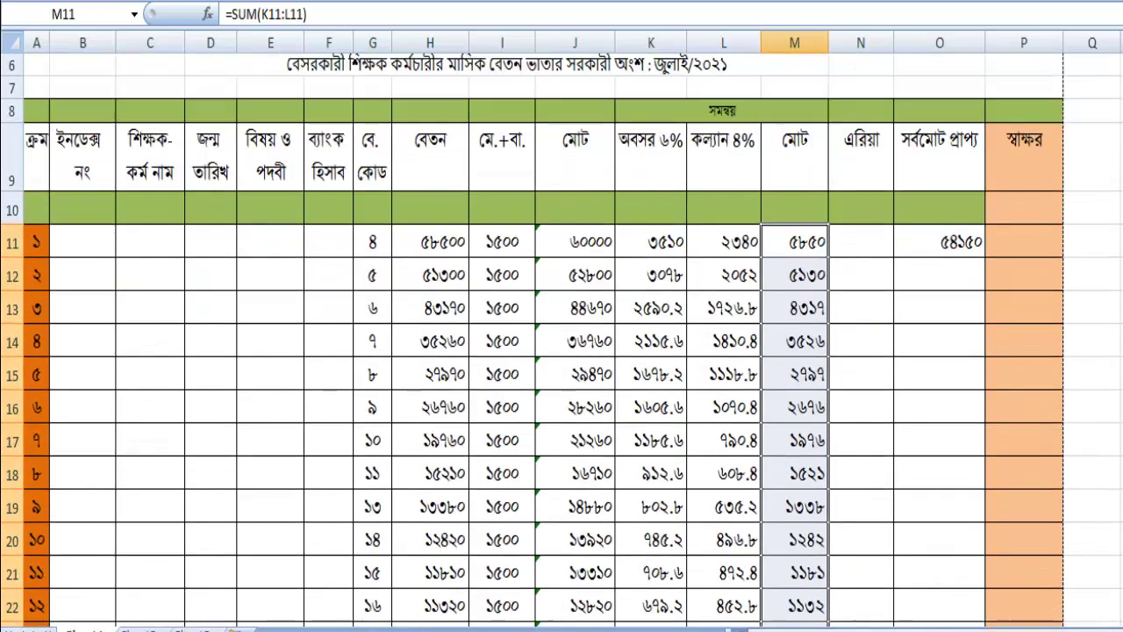
# Fill the net payable formula from O11 down to O24, e.g. 47670 for the second teacher
pyautogui.click(947, 242)
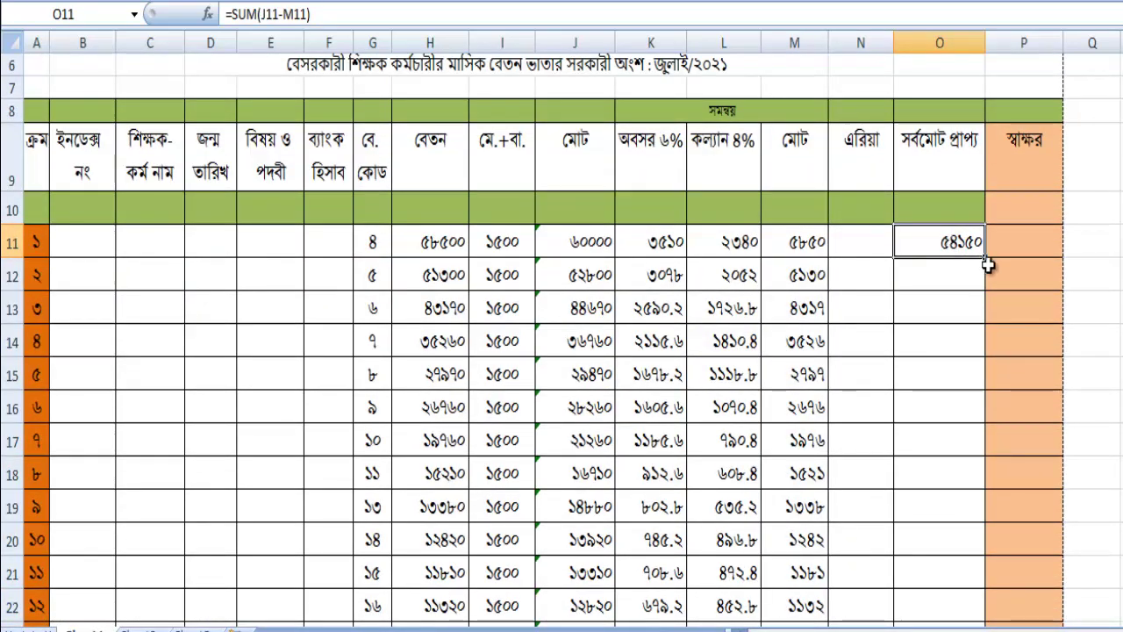
pyautogui.moveTo(987, 260)
pyautogui.mouseDown()
pyautogui.moveTo(992, 549)
pyautogui.moveTo(992, 513)
pyautogui.mouseUp()
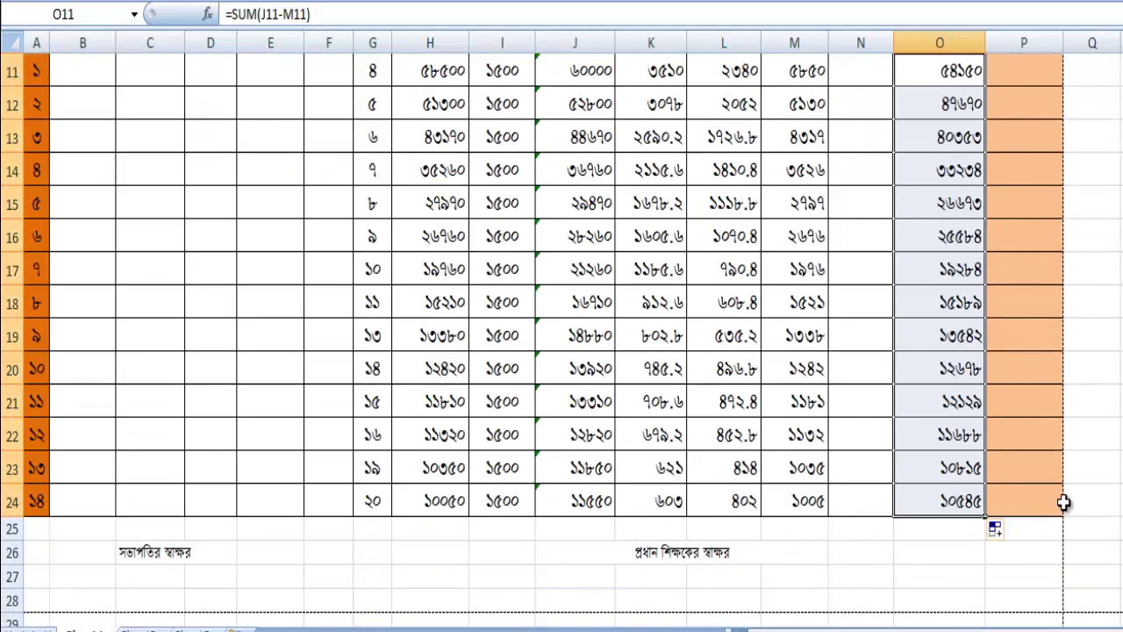
pyautogui.scroll(2, 562, 333)
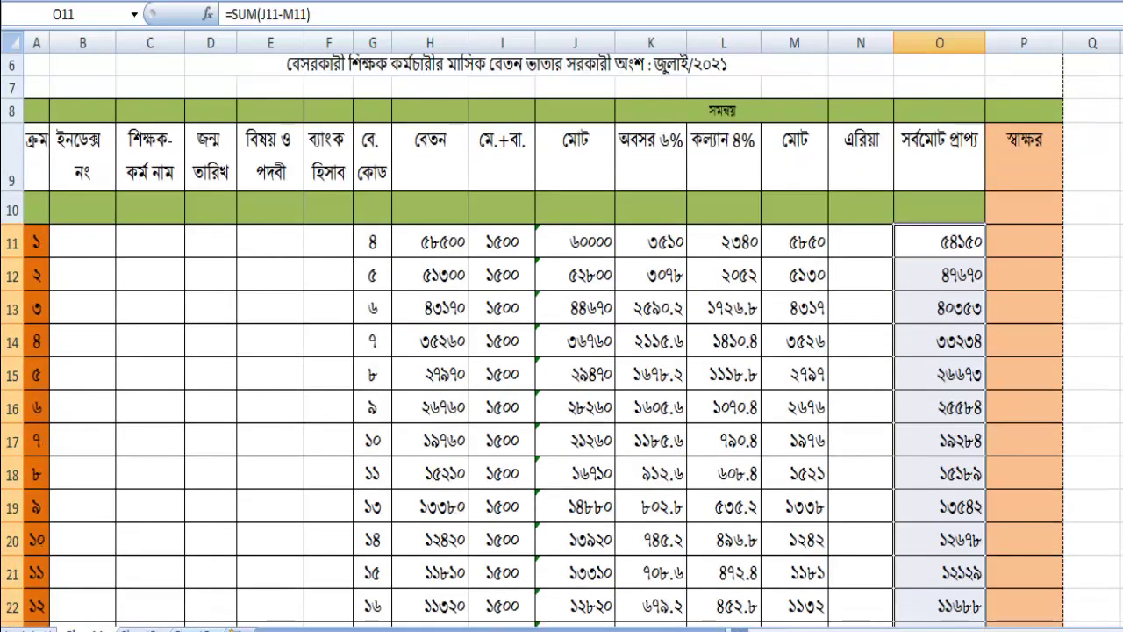
pyautogui.scroll(-1, 562, 334)
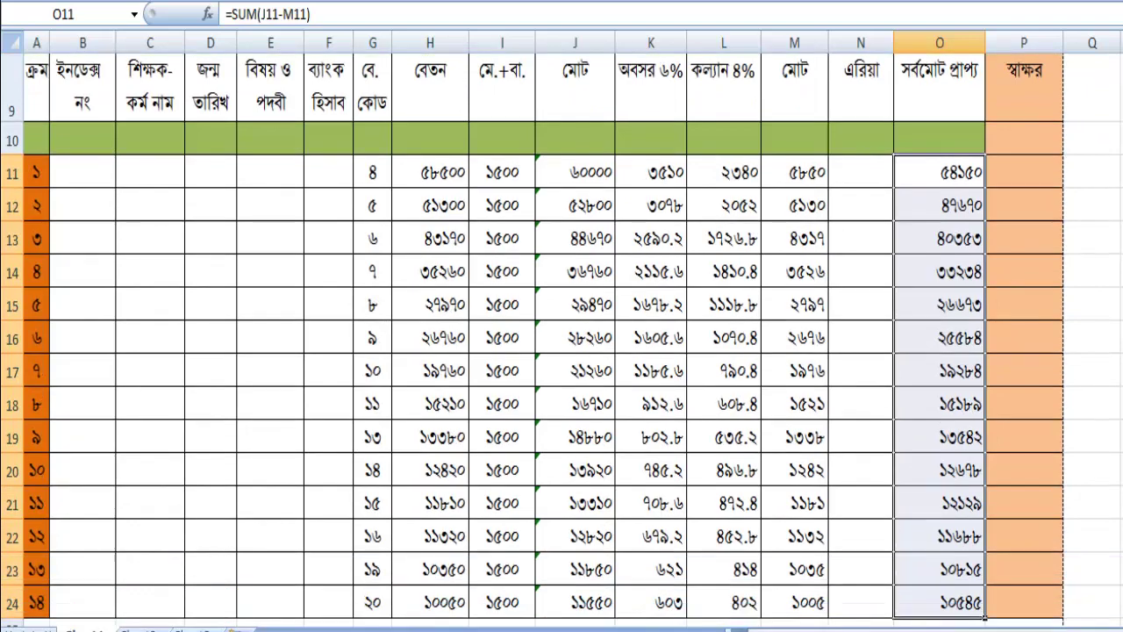
pyautogui.scroll(-1, 561, 334)
pyautogui.scroll(2, 674, 316)
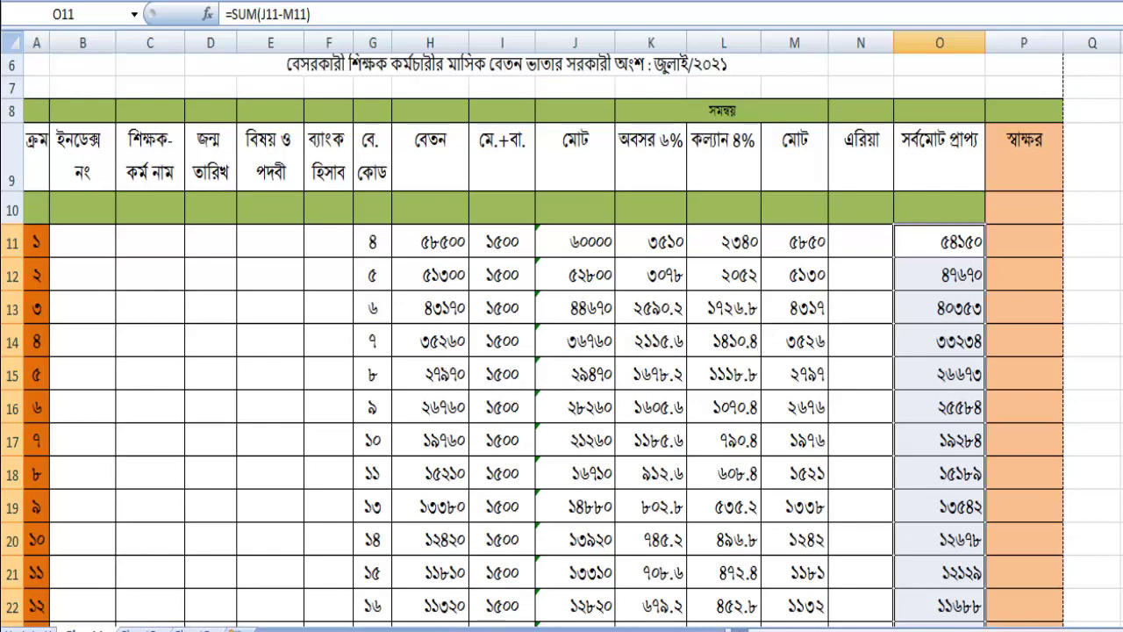
pyautogui.scroll(1, 562, 341)
pyautogui.scroll(2, 561, 351)
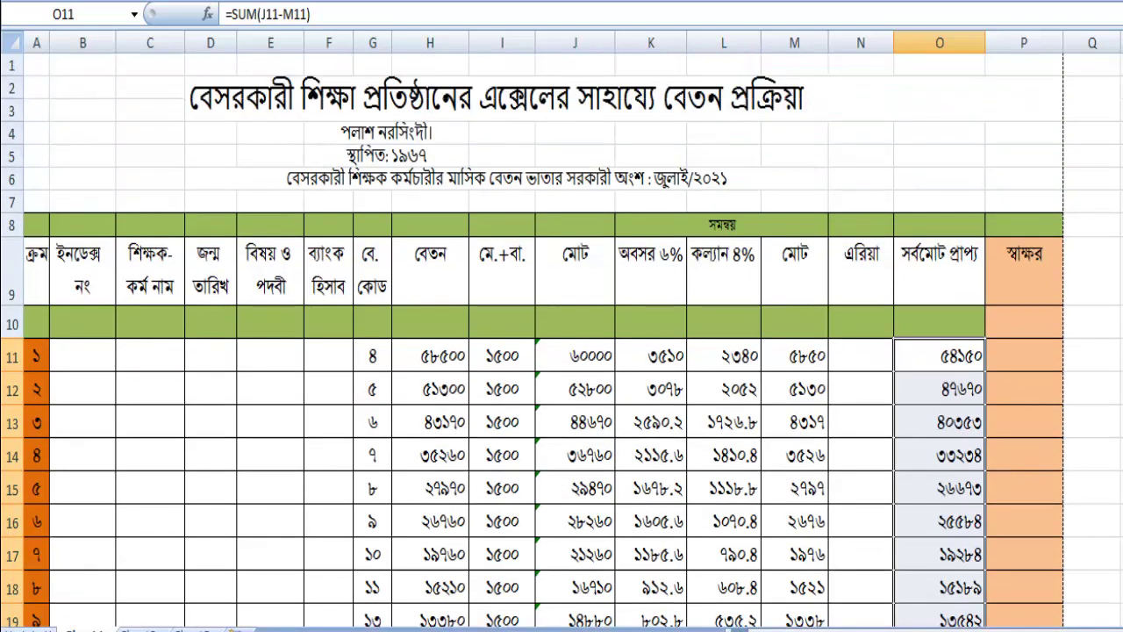